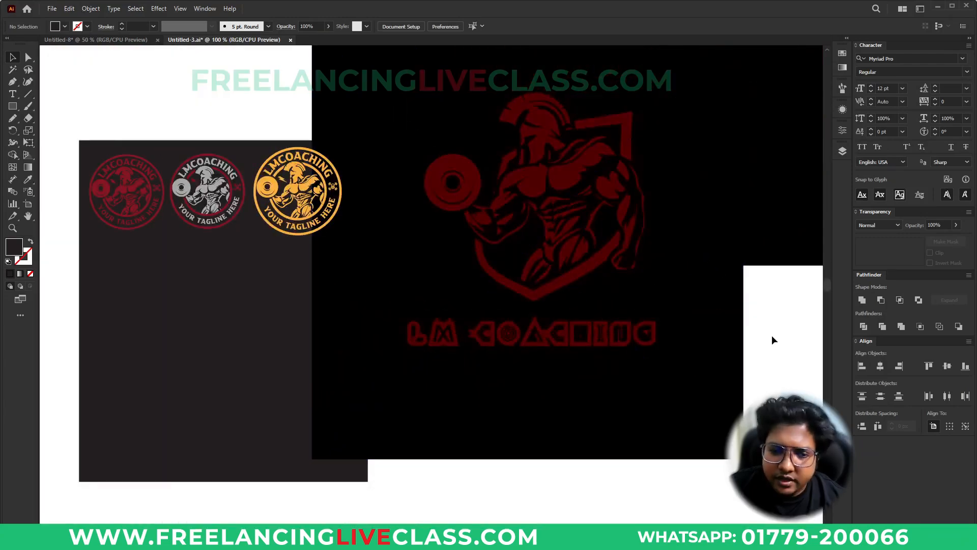
Step: Move the dark red LM Coaching reference image sideways until it clears the dark panel with the three round badges
{"action": "left_click", "coordinate": [512, 338]}
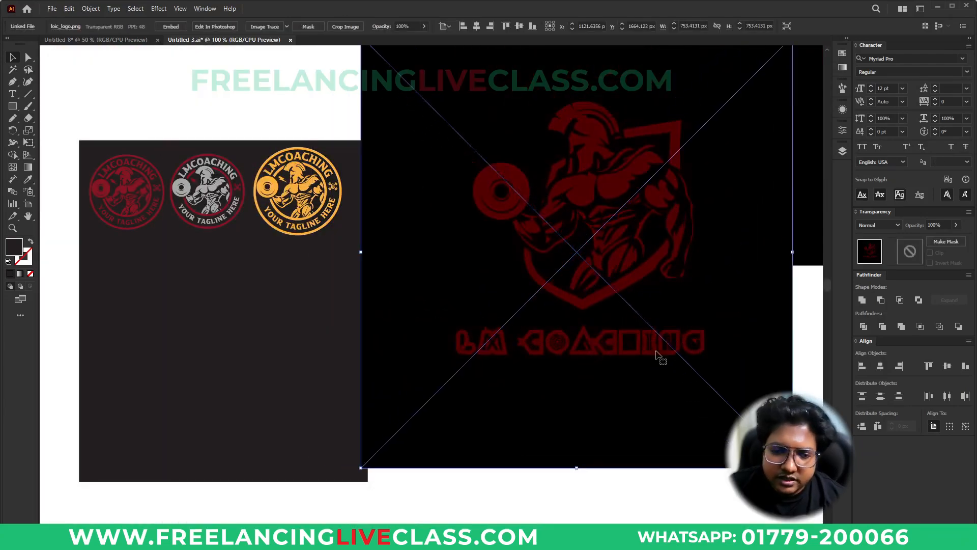
{"action": "scroll", "coordinate": [563, 356], "scroll_direction": "up", "scroll_amount": 2}
{"action": "scroll", "coordinate": [455, 336], "scroll_direction": "down", "scroll_amount": 2}
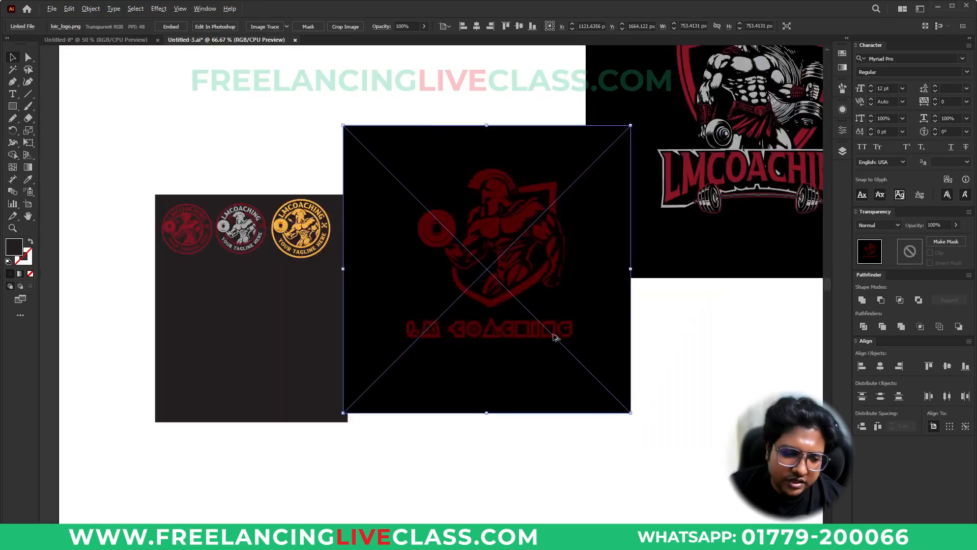
{"action": "left_click", "coordinate": [673, 338]}
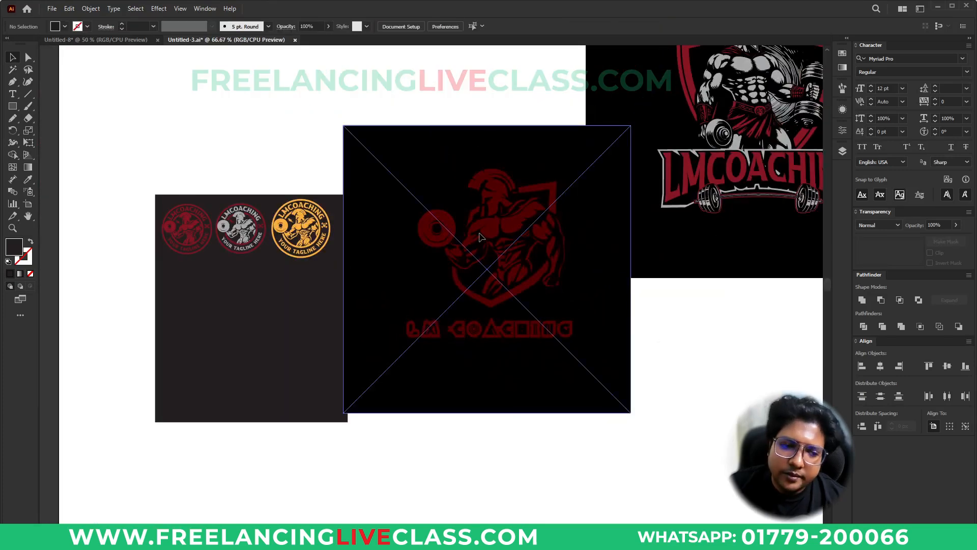
{"action": "left_click_drag", "start_coordinate": [479, 235], "coordinate": [508, 233]}
{"action": "left_click", "coordinate": [711, 332]}
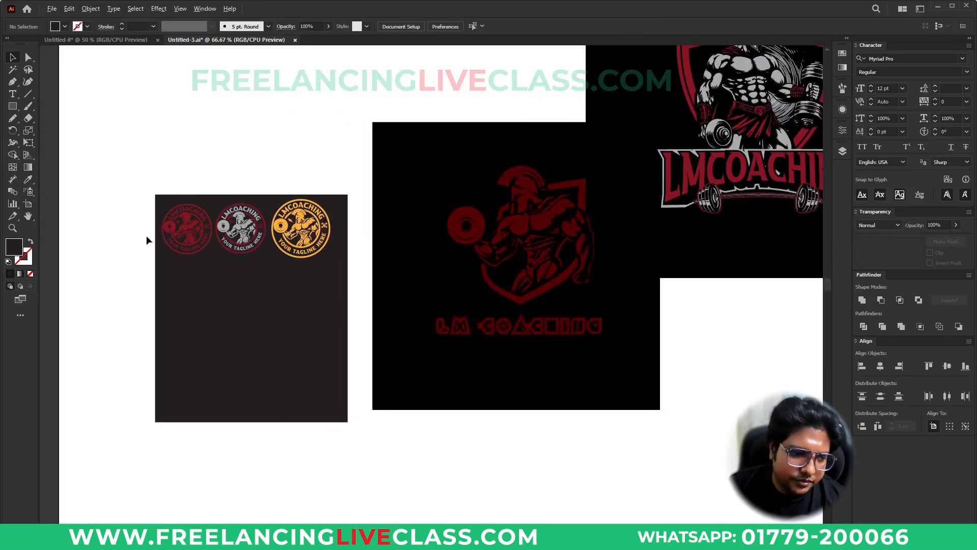
Step: Swap stroke and fill on the traced upper-abdomen shape and both chest shapes of the faded spartan so they become solid orange
{"action": "scroll", "coordinate": [310, 339], "scroll_direction": "down", "scroll_amount": 1}
{"action": "scroll", "coordinate": [347, 176], "scroll_direction": "up", "scroll_amount": 5}
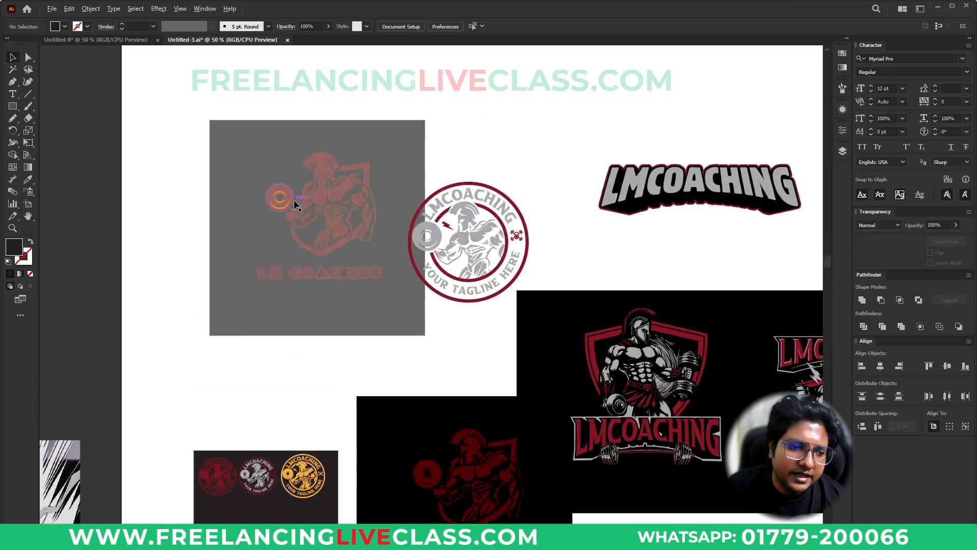
{"action": "scroll", "coordinate": [295, 203], "scroll_direction": "up", "scroll_amount": 5}
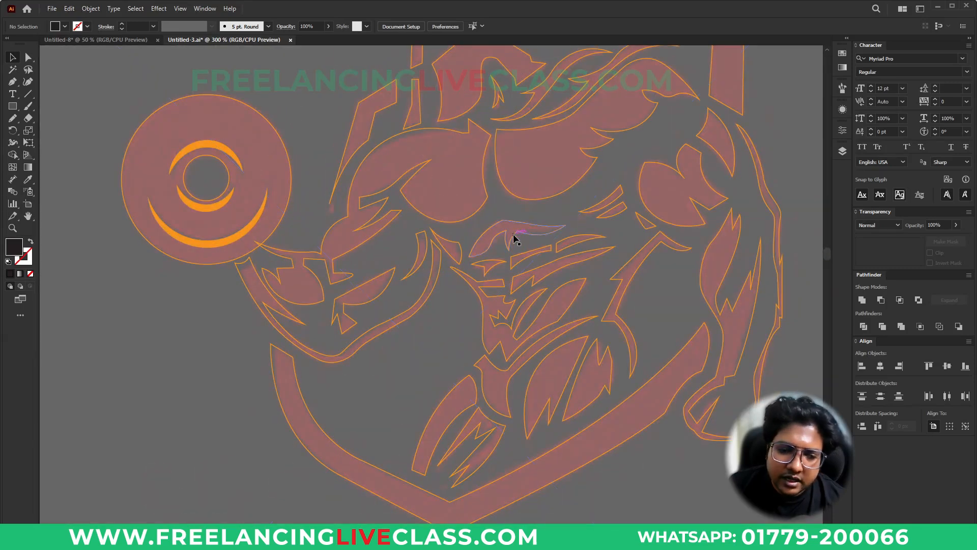
{"action": "left_click", "coordinate": [516, 240]}
{"action": "key", "text": "shift+x"}
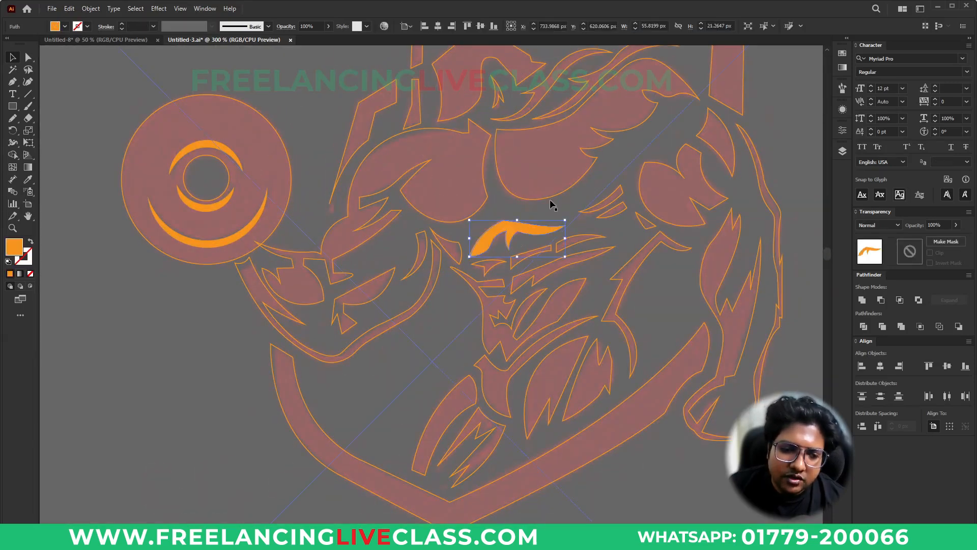
{"action": "left_click", "coordinate": [553, 198]}
{"action": "key", "text": "shift+x"}
{"action": "left_click", "coordinate": [482, 206]}
{"action": "key", "text": "shift+x"}
{"action": "scroll", "coordinate": [437, 207], "scroll_direction": "down", "scroll_amount": 2}
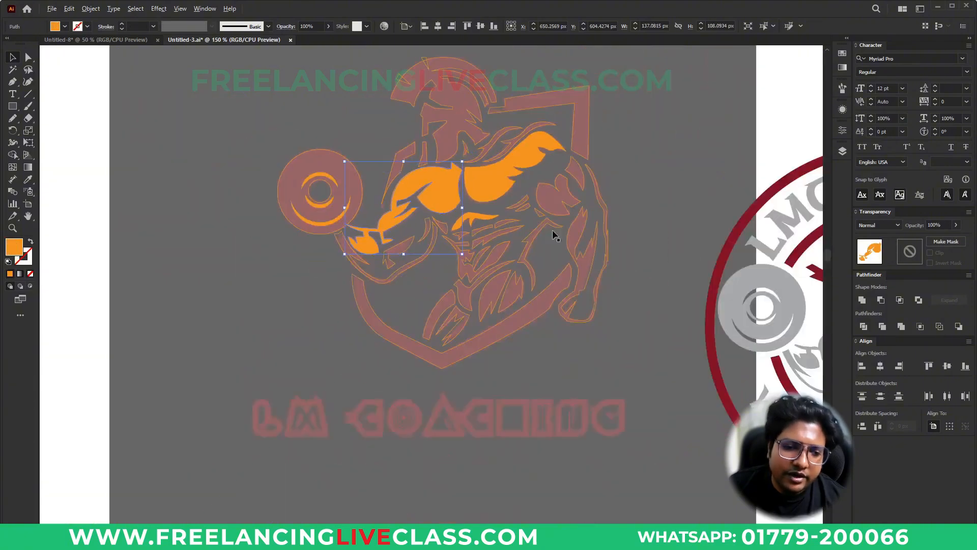
{"action": "left_click", "coordinate": [637, 241]}
{"action": "scroll", "coordinate": [467, 134], "scroll_direction": "down", "scroll_amount": 3}
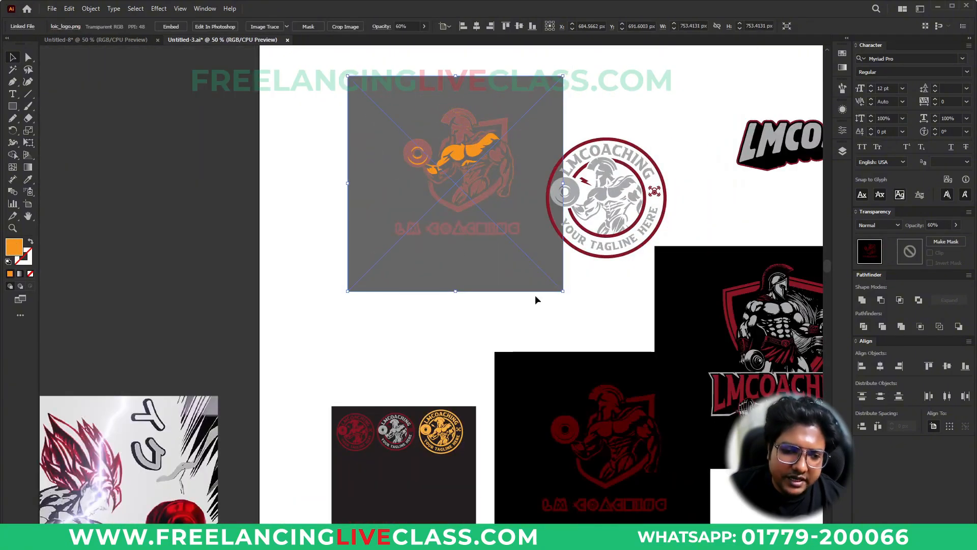
Step: Lock the dark background rectangle behind the three round LMCOACHING badges
{"action": "scroll", "coordinate": [366, 463], "scroll_direction": "up", "scroll_amount": 6}
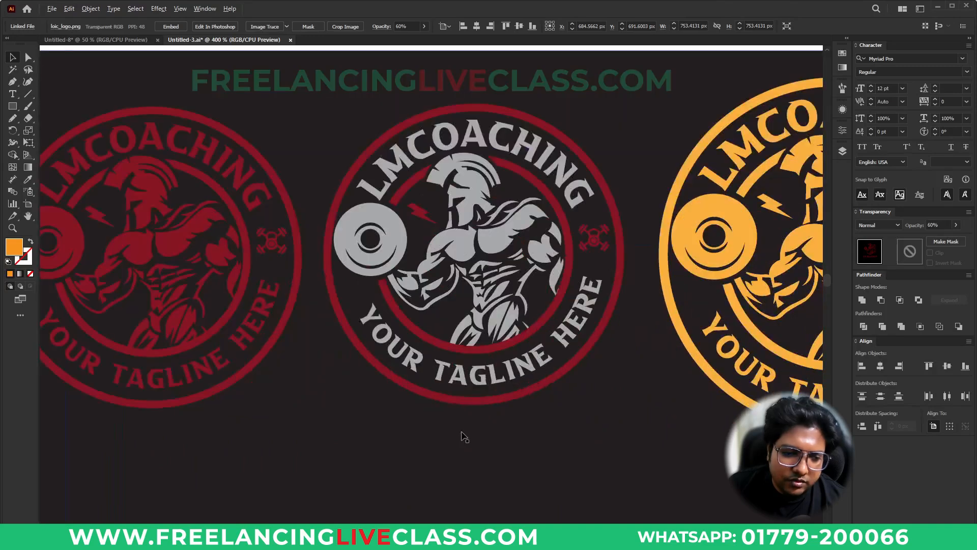
{"action": "left_click", "coordinate": [577, 437]}
{"action": "key", "text": "ctrl+2"}
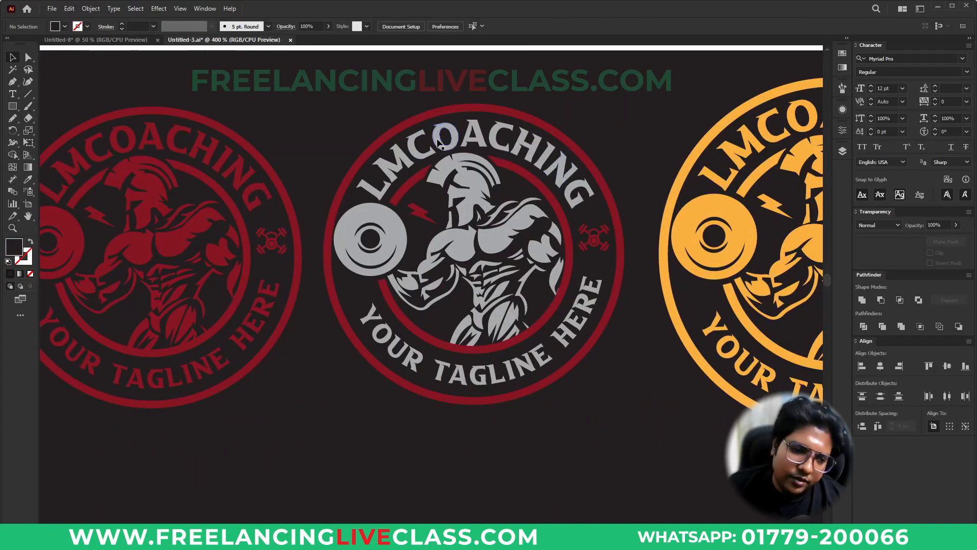
Step: Isolate the middle badge's group, select the grey spartan figure inside it, and leave isolation
{"action": "left_click", "coordinate": [457, 245]}
{"action": "double_click", "coordinate": [457, 246]}
{"action": "left_click", "coordinate": [457, 246]}
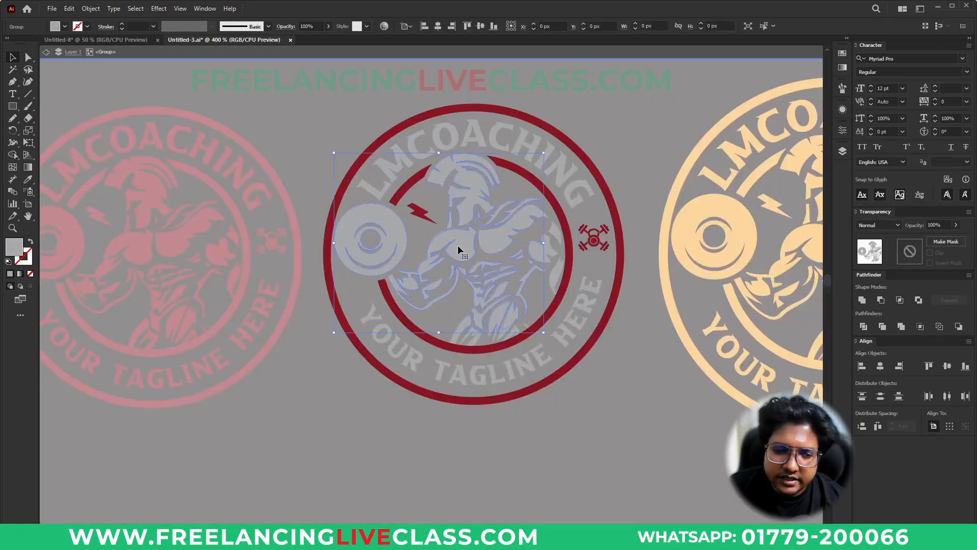
{"action": "double_click", "coordinate": [632, 409]}
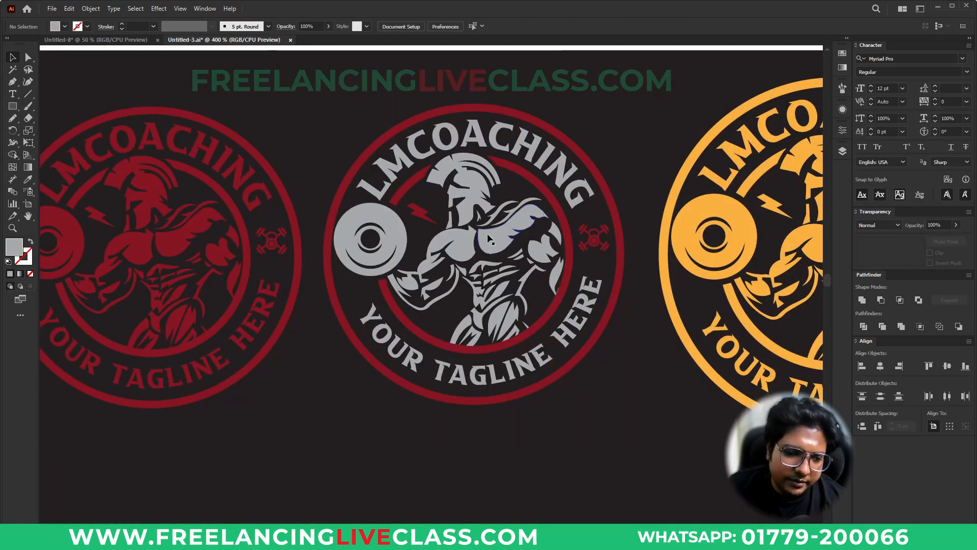
Step: Examine the middle badge's spartan linework up close and compare the red, grey and orange badge versions
{"action": "scroll", "coordinate": [488, 201], "scroll_direction": "up", "scroll_amount": 6}
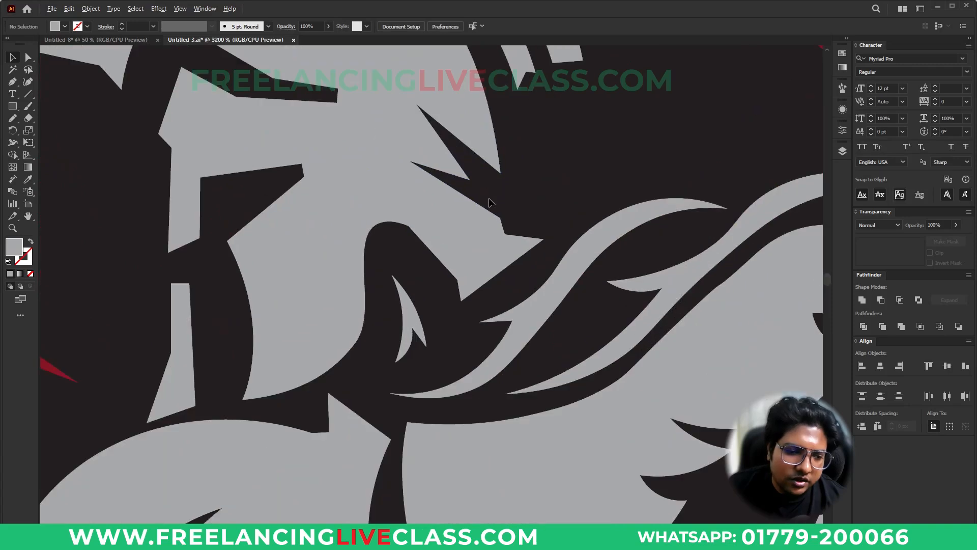
{"action": "scroll", "coordinate": [489, 199], "scroll_direction": "down", "scroll_amount": 4}
{"action": "scroll", "coordinate": [489, 200], "scroll_direction": "down", "scroll_amount": 2}
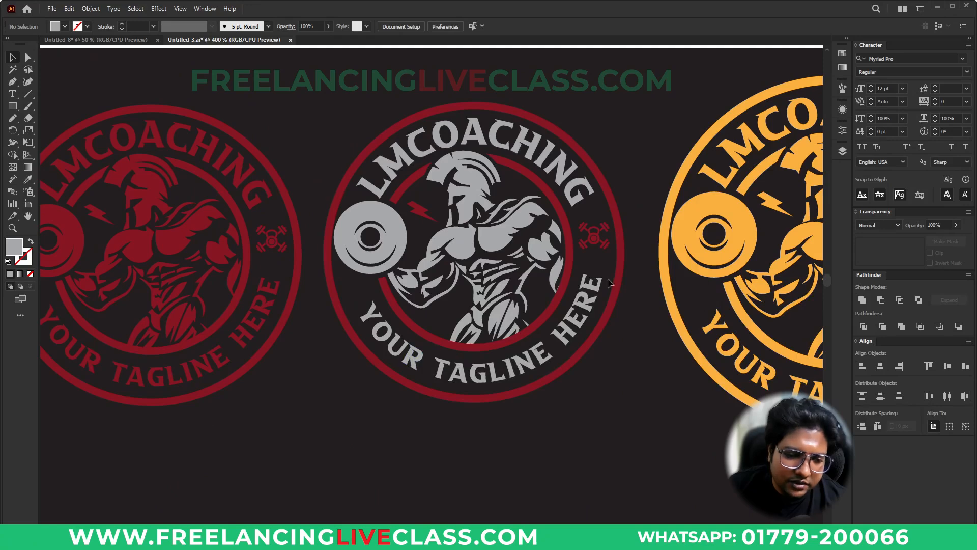
{"action": "scroll", "coordinate": [646, 387], "scroll_direction": "down", "scroll_amount": 2}
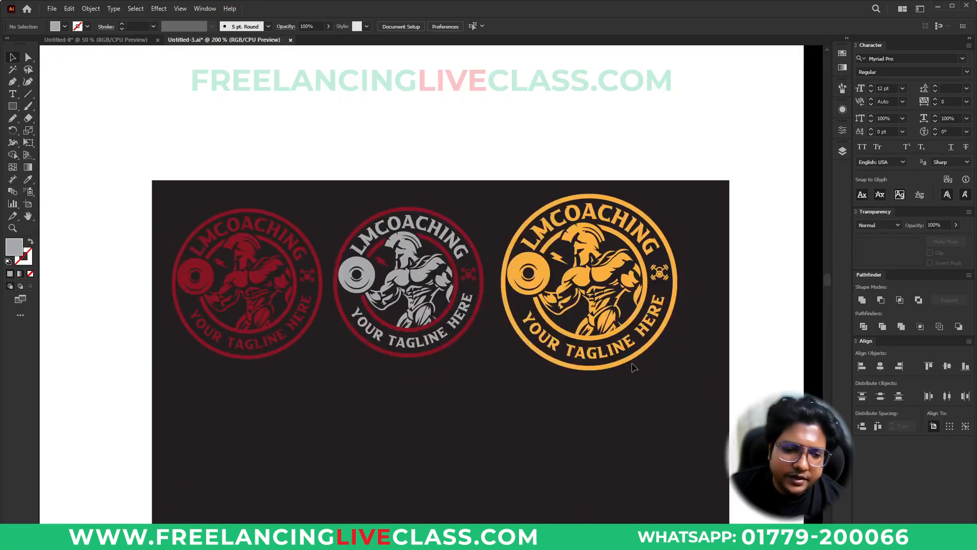
{"action": "scroll", "coordinate": [696, 309], "scroll_direction": "up", "scroll_amount": 1}
{"action": "scroll", "coordinate": [631, 359], "scroll_direction": "down", "scroll_amount": 1}
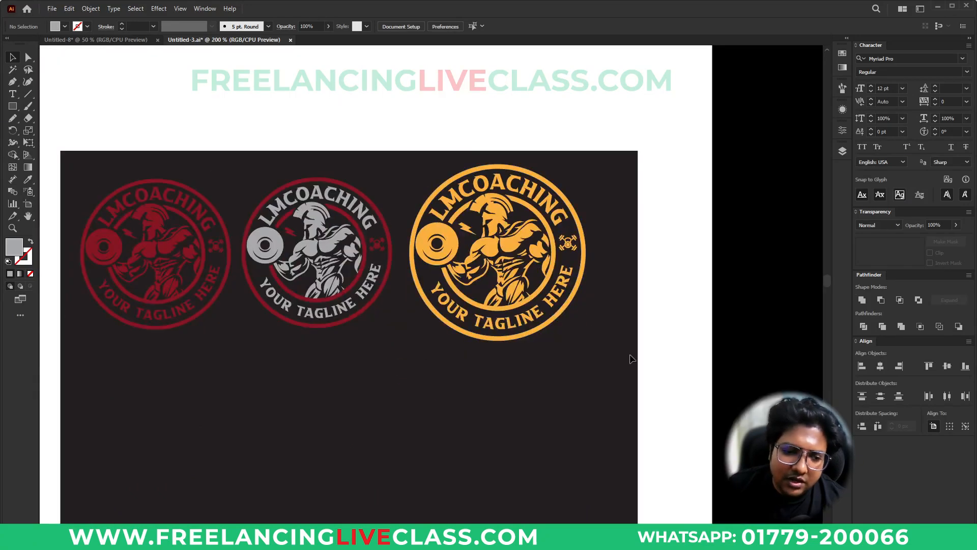
{"action": "scroll", "coordinate": [468, 254], "scroll_direction": "down", "scroll_amount": 1}
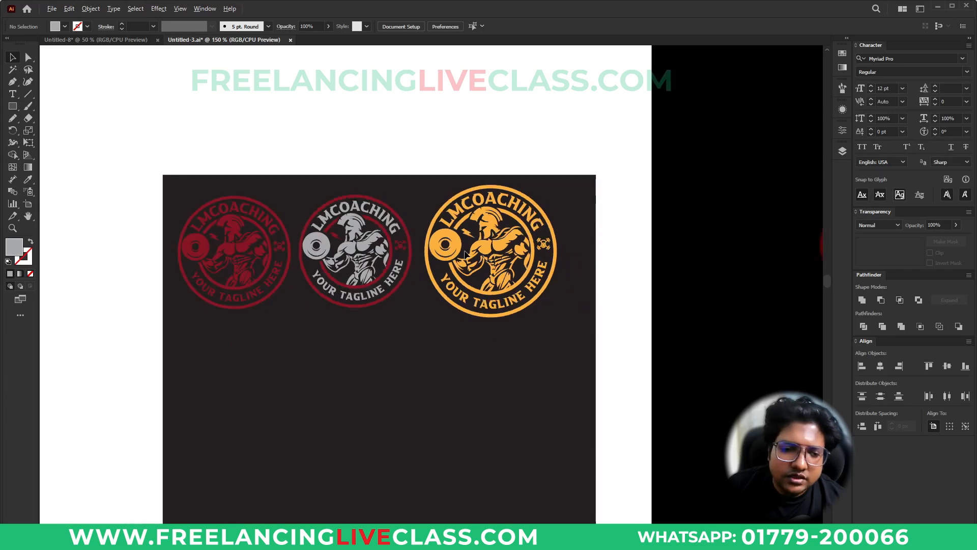
{"action": "scroll", "coordinate": [492, 260], "scroll_direction": "up", "scroll_amount": 2}
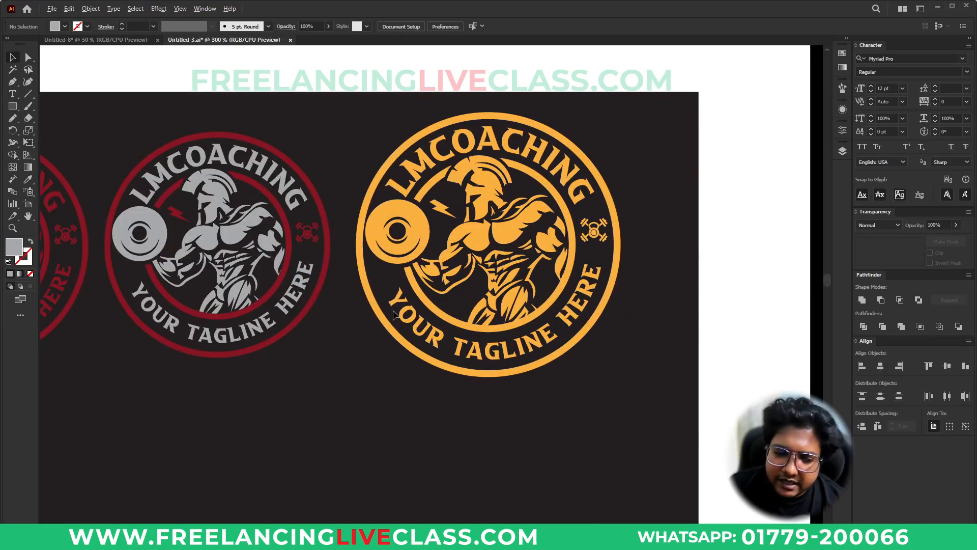
{"action": "scroll", "coordinate": [394, 313], "scroll_direction": "down", "scroll_amount": 2}
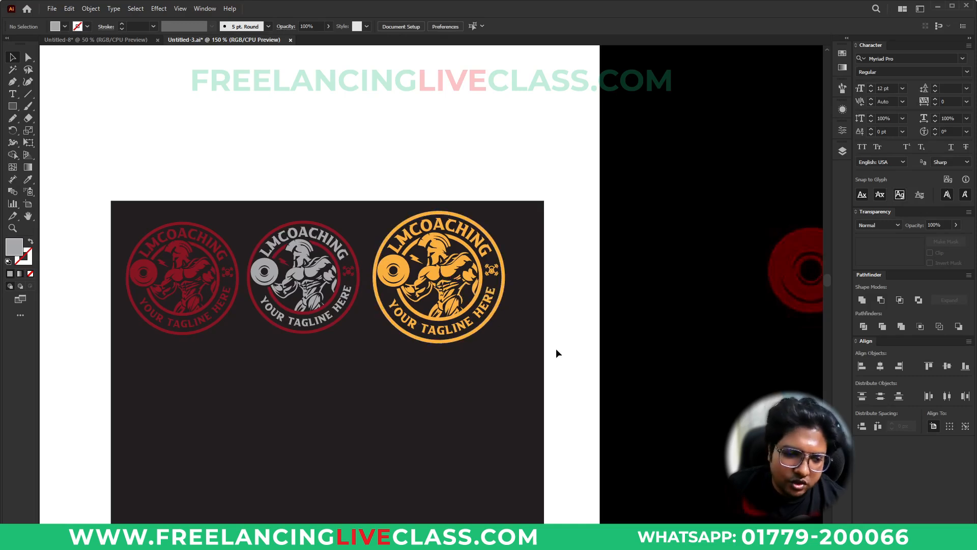
Step: Move the dark red LM Coaching reference image away from the black panel holding the two detailed spartan logos, and deselect it
{"action": "scroll", "coordinate": [320, 262], "scroll_direction": "down", "scroll_amount": 2}
{"action": "scroll", "coordinate": [320, 260], "scroll_direction": "down", "scroll_amount": 1}
{"action": "left_click_drag", "start_coordinate": [703, 284], "coordinate": [468, 327]}
{"action": "scroll", "coordinate": [534, 229], "scroll_direction": "up", "scroll_amount": 2}
{"action": "scroll", "coordinate": [534, 228], "scroll_direction": "down", "scroll_amount": 1}
{"action": "left_click_drag", "start_coordinate": [289, 275], "coordinate": [192, 264]}
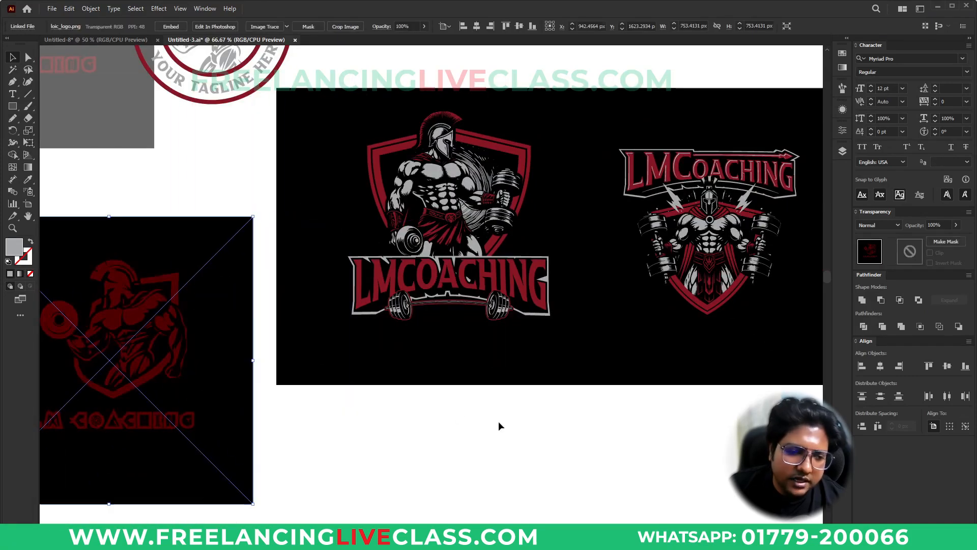
{"action": "left_click", "coordinate": [499, 420]}
Step: Examine the two detailed LMCOACHING spartan logos on the black panel, including the front-facing figure's linework
{"action": "scroll", "coordinate": [522, 248], "scroll_direction": "up", "scroll_amount": 1}
{"action": "scroll", "coordinate": [578, 248], "scroll_direction": "up", "scroll_amount": 1}
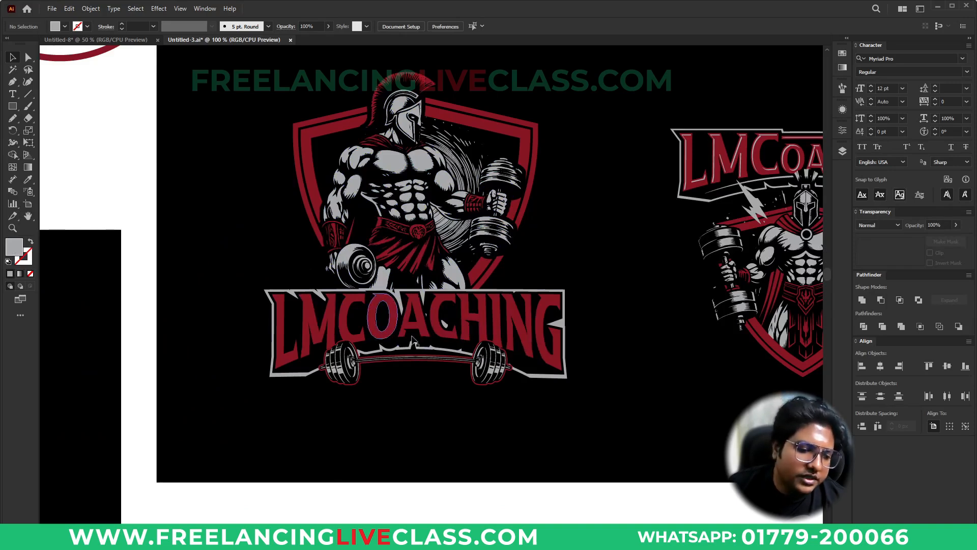
{"action": "left_click_drag", "start_coordinate": [726, 367], "coordinate": [438, 375]}
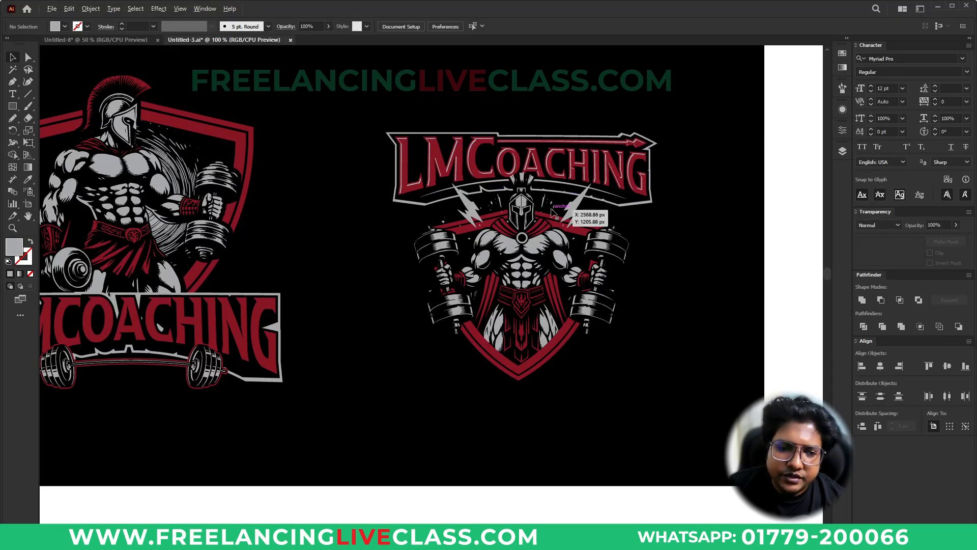
{"action": "scroll", "coordinate": [554, 213], "scroll_direction": "up", "scroll_amount": 1, "text": "alt"}
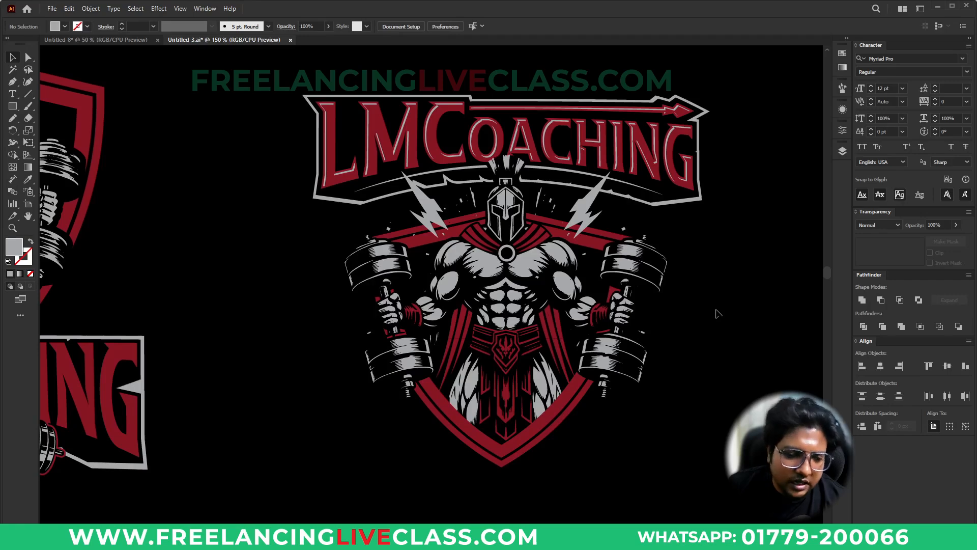
{"action": "scroll", "coordinate": [515, 295], "scroll_direction": "up", "scroll_amount": 3, "text": "alt"}
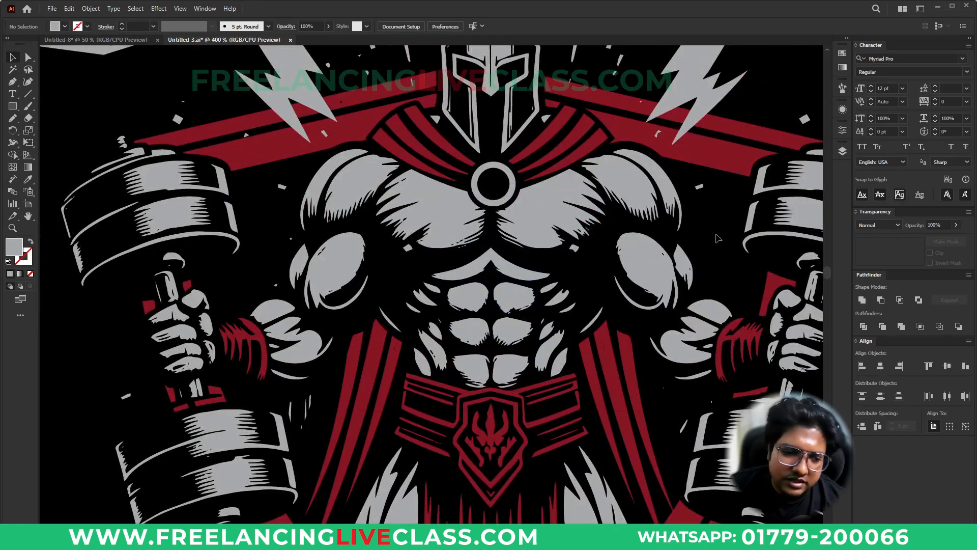
{"action": "scroll", "coordinate": [517, 306], "scroll_direction": "down", "scroll_amount": 3, "text": "alt"}
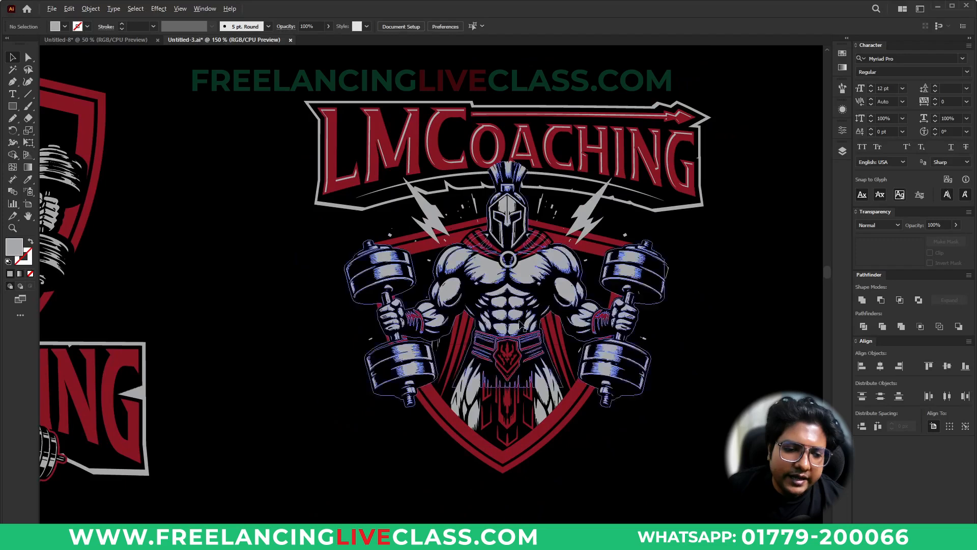
{"action": "scroll", "coordinate": [520, 322], "scroll_direction": "down", "scroll_amount": 2, "text": "alt"}
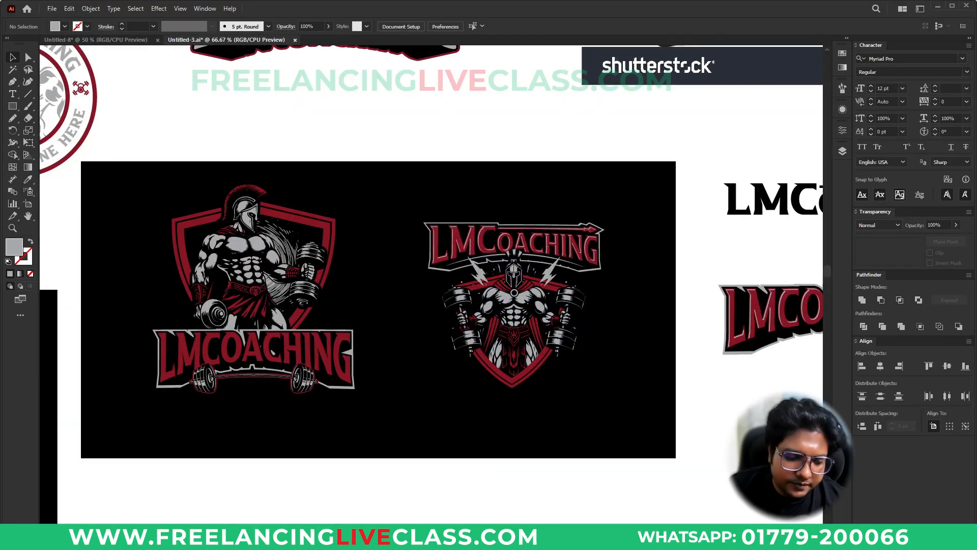
Step: Switch to File Explorer and place the image OIG1.f53P8Q35EQdHY in the document, below the arched red LMCOACHING wordmark
{"action": "key", "text": "alt+Tab"}
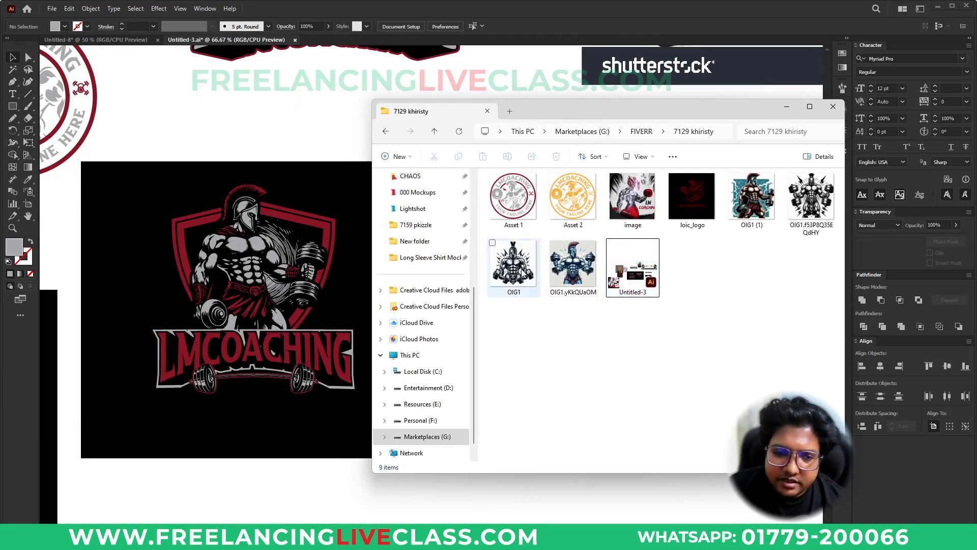
{"action": "left_click", "coordinate": [812, 199]}
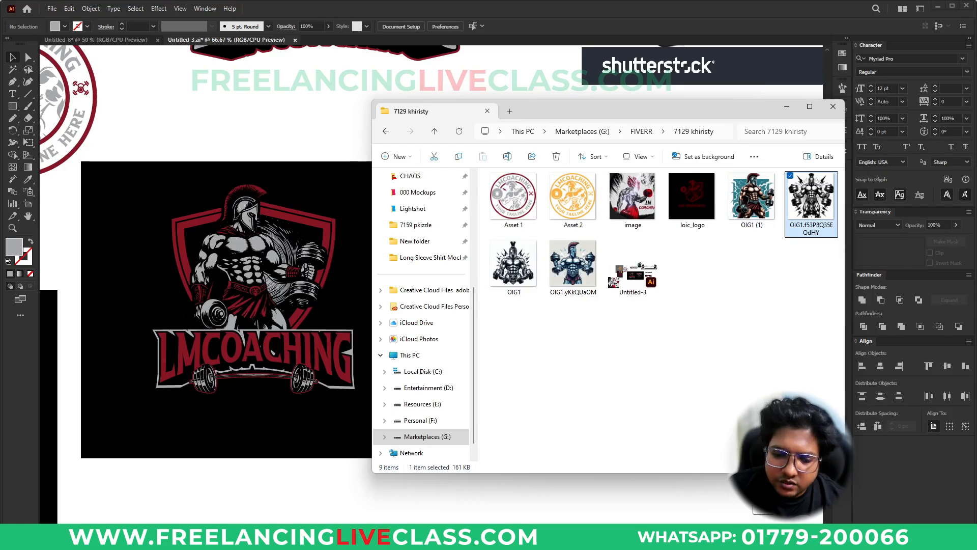
{"action": "left_click_drag", "start_coordinate": [811, 213], "coordinate": [766, 509]}
{"action": "left_click_drag", "start_coordinate": [801, 471], "coordinate": [552, 291]}
{"action": "left_click_drag", "start_coordinate": [575, 331], "coordinate": [669, 356]}
{"action": "left_click", "coordinate": [793, 348]}
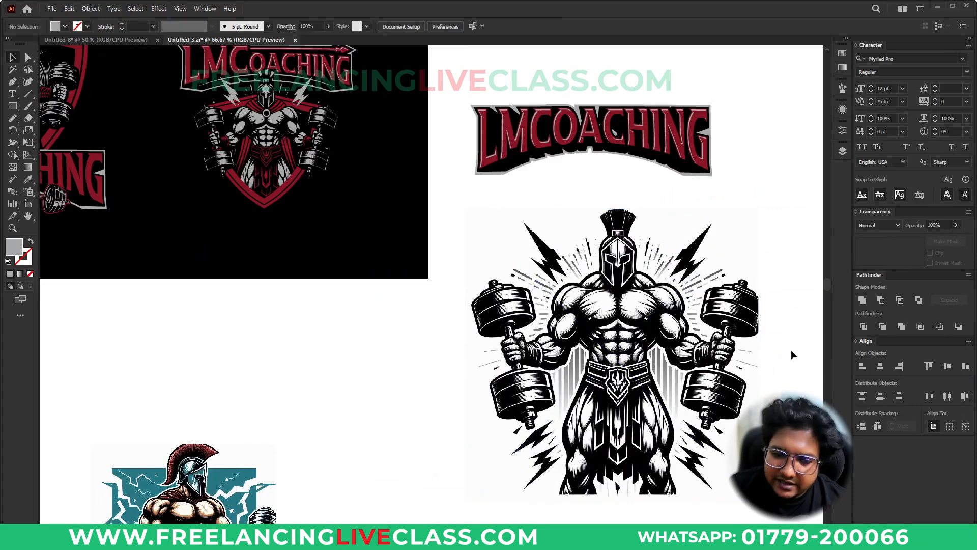
Step: Run Image Trace on the placed black-and-white spartan image and expand the tracing into vector paths
{"action": "scroll", "coordinate": [772, 393], "scroll_direction": "up", "scroll_amount": 1}
{"action": "scroll", "coordinate": [518, 278], "scroll_direction": "down", "scroll_amount": 2}
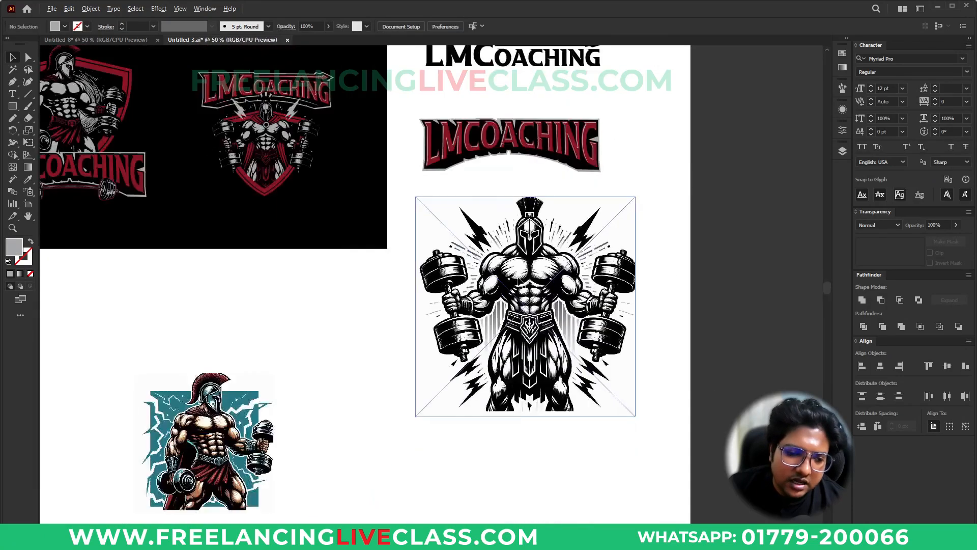
{"action": "left_click", "coordinate": [443, 218]}
{"action": "left_click", "coordinate": [276, 29]}
{"action": "left_click", "coordinate": [266, 28]}
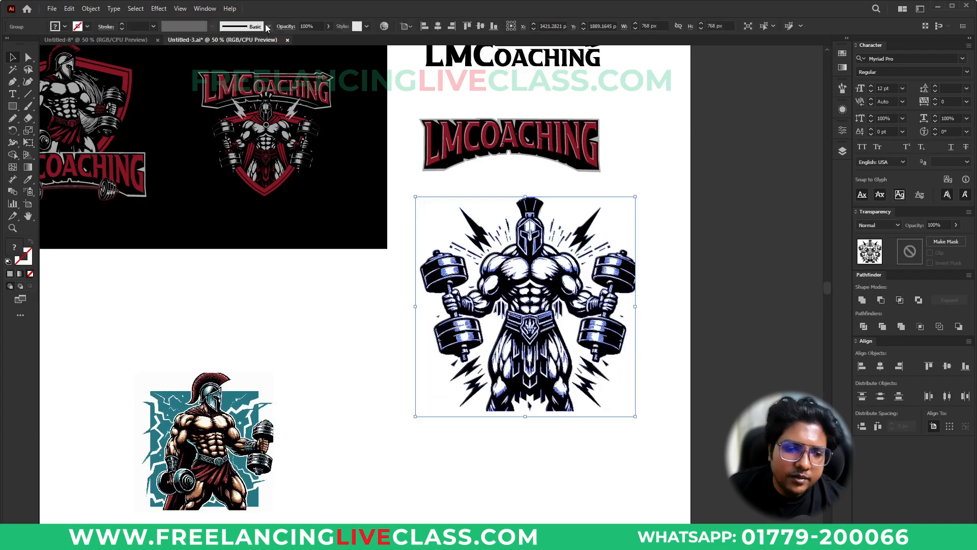
{"action": "left_click", "coordinate": [673, 334]}
Step: Review the front-facing spartan logo on the black panel and switch to the Glif image generator in the browser
{"action": "scroll", "coordinate": [236, 99], "scroll_direction": "up", "scroll_amount": 2}
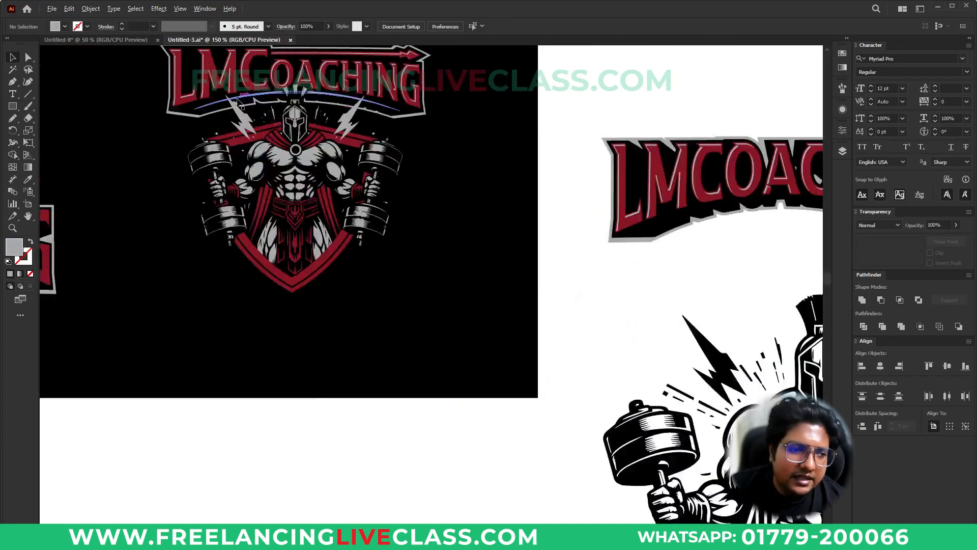
{"action": "scroll", "coordinate": [237, 101], "scroll_direction": "up", "scroll_amount": 2}
{"action": "scroll", "coordinate": [471, 269], "scroll_direction": "down", "scroll_amount": 2}
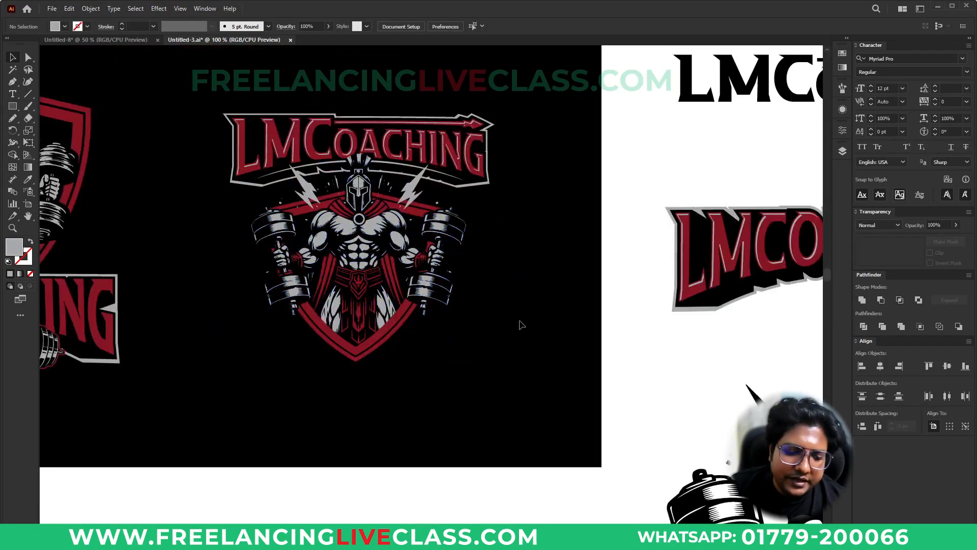
{"action": "key", "text": "alt+Tab"}
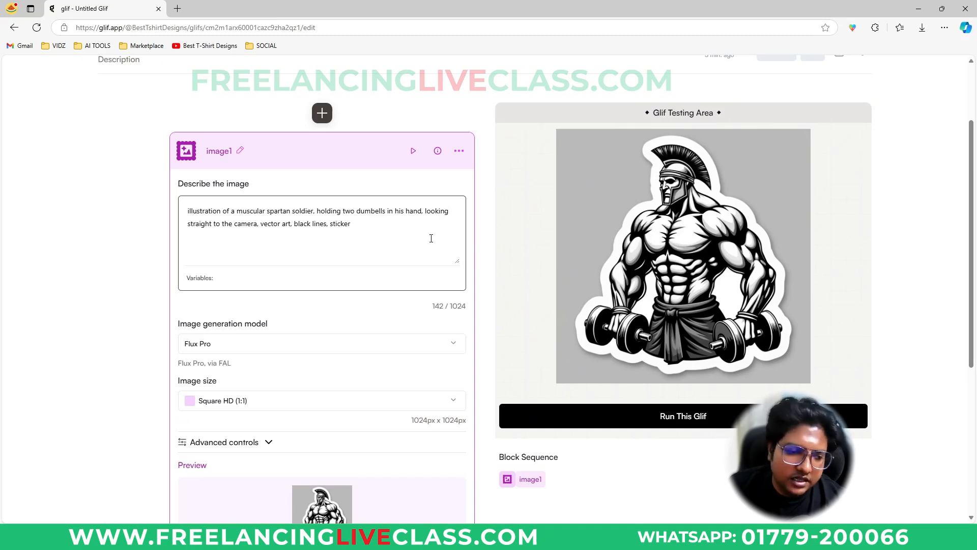
Step: Examine the enlarged generated image of the muscular spartan with two dumbbells in Glif and switch back to Illustrator
{"action": "left_click", "coordinate": [679, 233]}
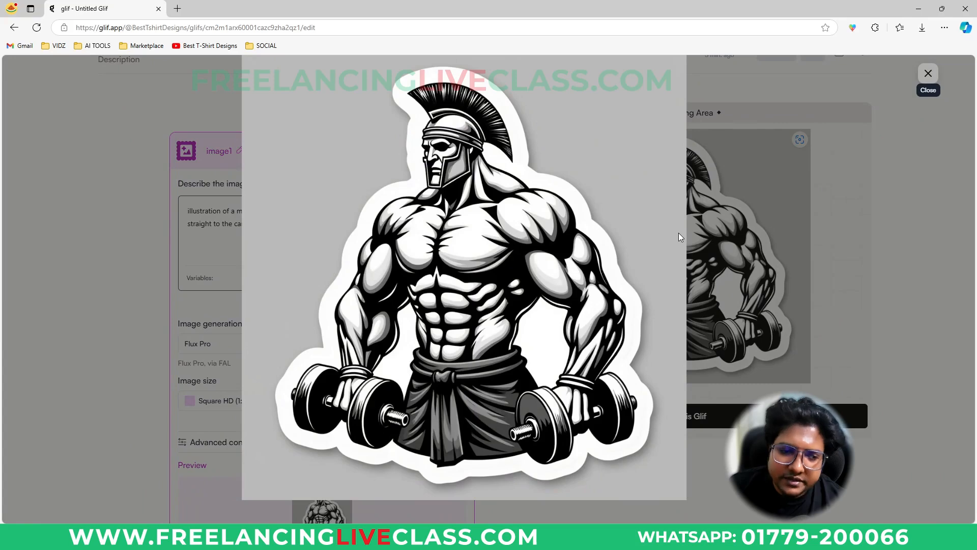
{"action": "left_click", "coordinate": [927, 73]}
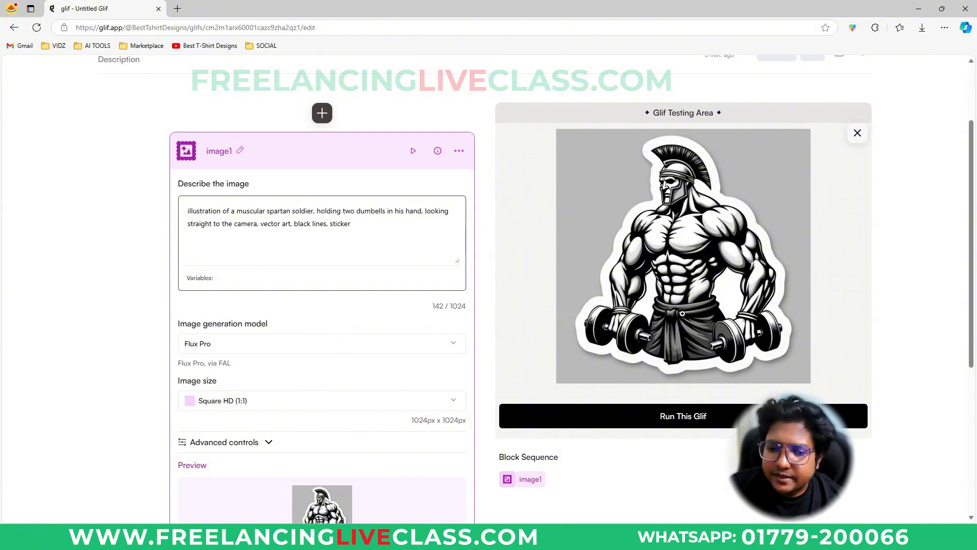
{"action": "left_click", "coordinate": [688, 218]}
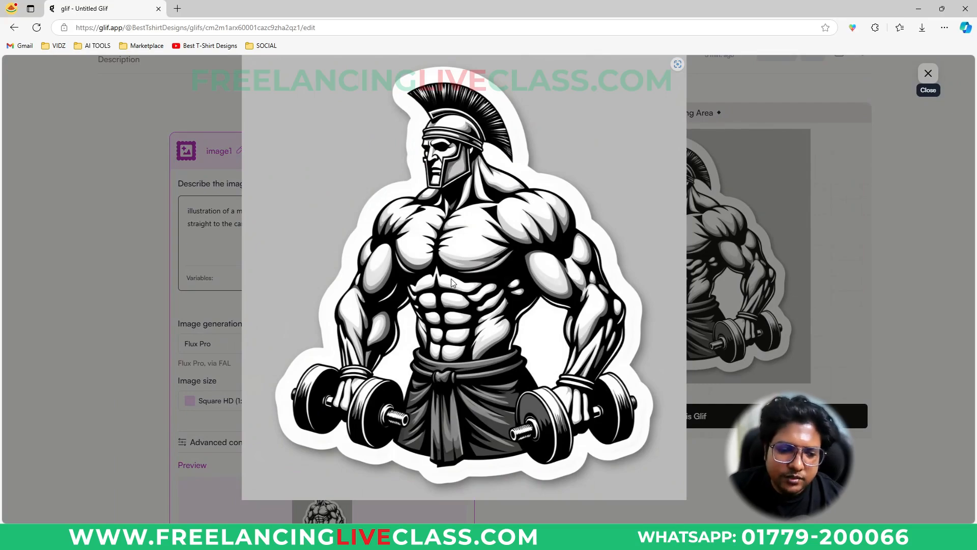
{"action": "left_click", "coordinate": [520, 537]}
Step: Compare the traced black-and-white spartan with the finished front-facing LMCOACHING spartan logo on the black panel
{"action": "scroll", "coordinate": [377, 249], "scroll_direction": "down", "scroll_amount": 2}
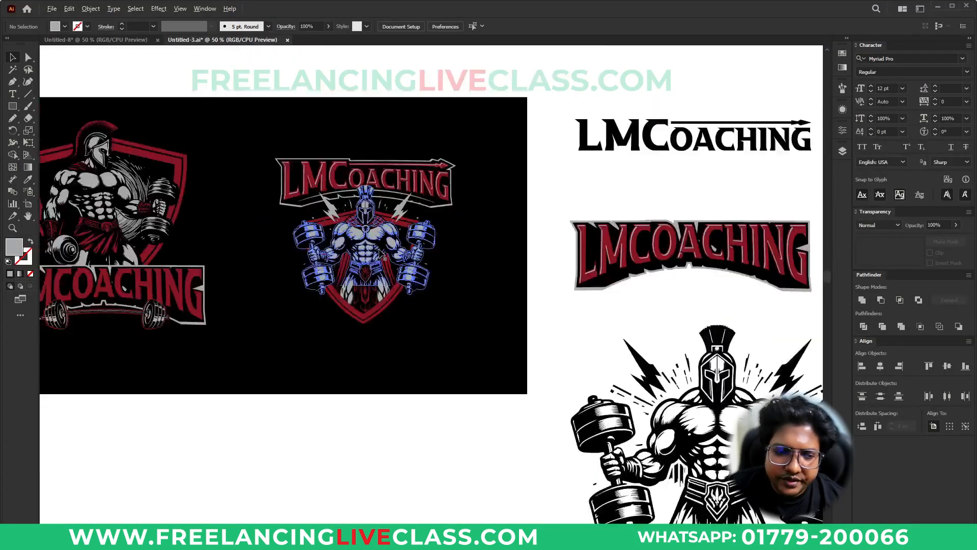
{"action": "left_click_drag", "start_coordinate": [703, 463], "coordinate": [567, 339]}
{"action": "left_click", "coordinate": [569, 340]}
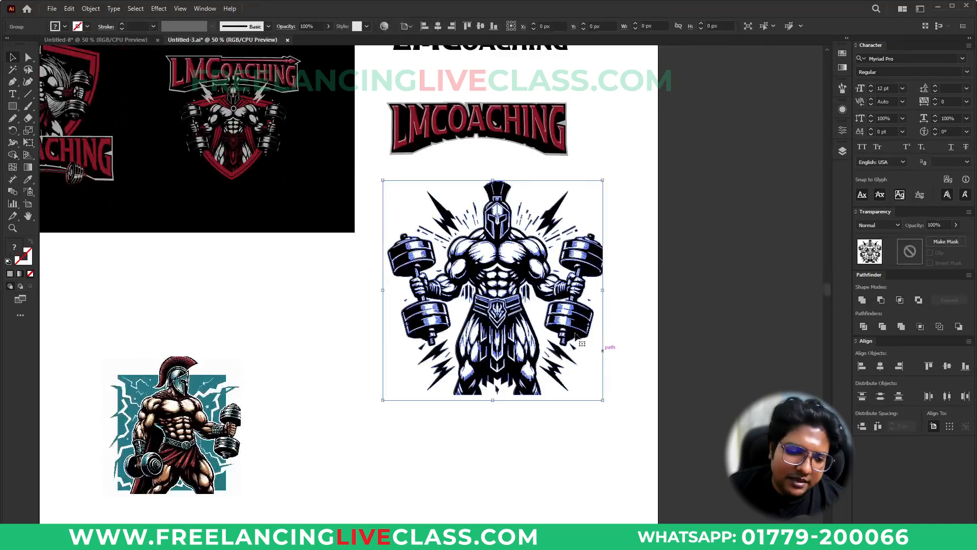
{"action": "left_click", "coordinate": [623, 339]}
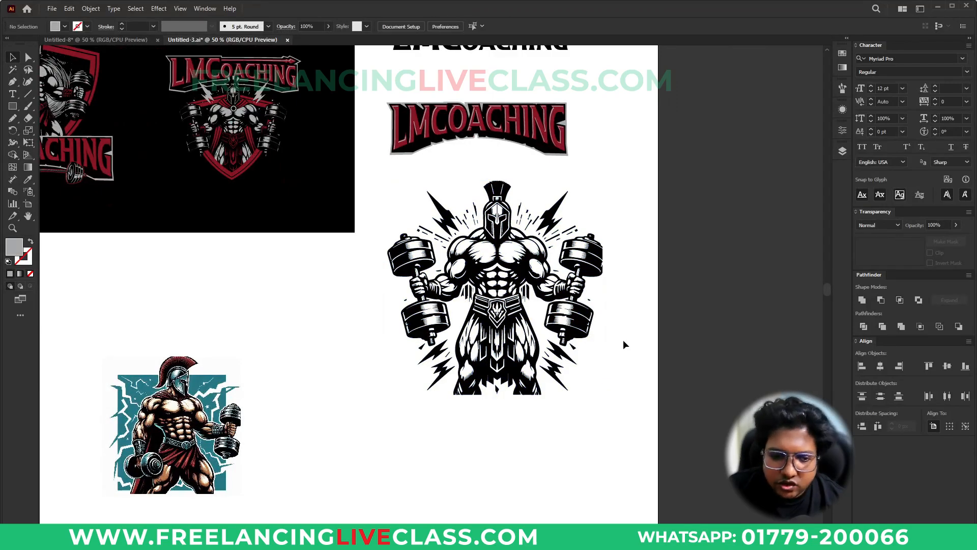
{"action": "scroll", "coordinate": [516, 300], "scroll_direction": "up", "scroll_amount": 2}
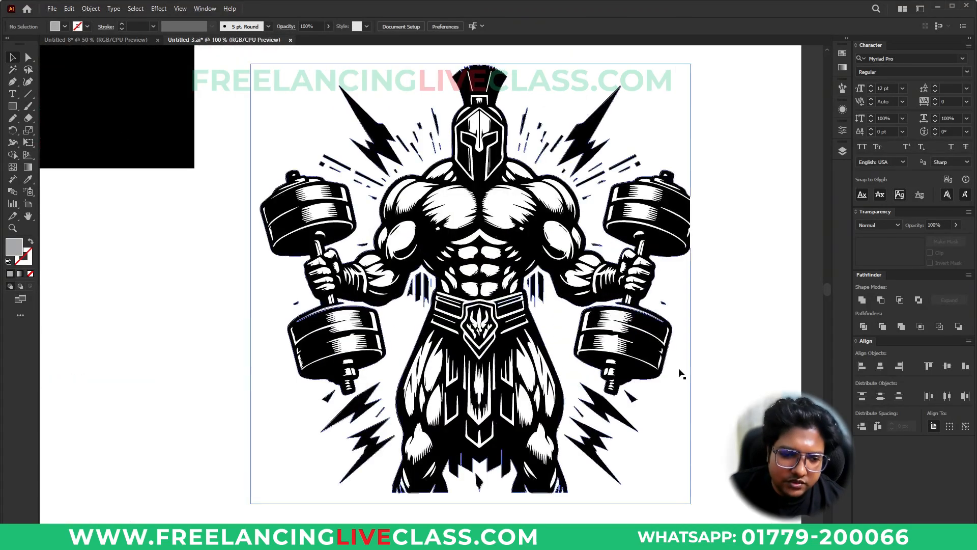
{"action": "left_click", "coordinate": [679, 367]}
{"action": "scroll", "coordinate": [679, 367], "scroll_direction": "down", "scroll_amount": 2}
{"action": "left_click", "coordinate": [404, 331]}
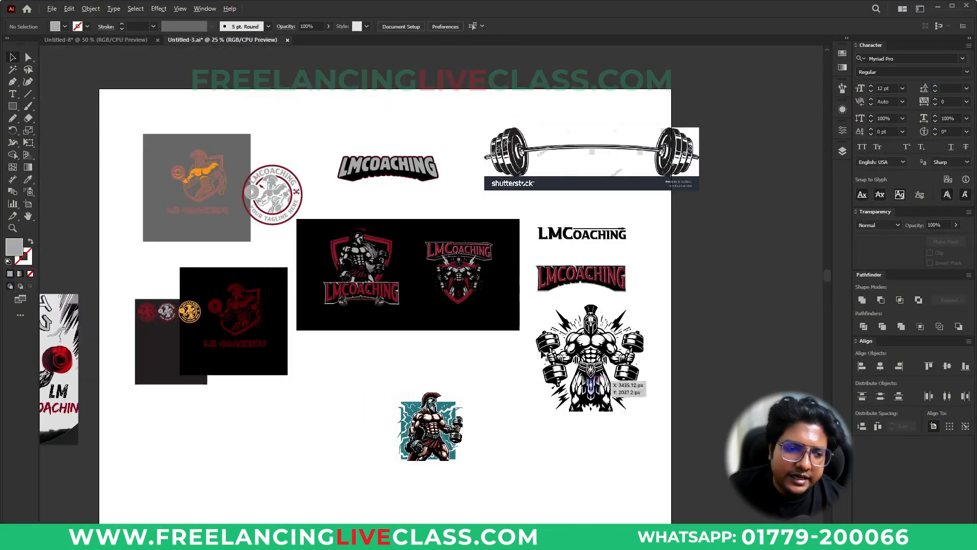
{"action": "scroll", "coordinate": [465, 277], "scroll_direction": "up", "scroll_amount": 5}
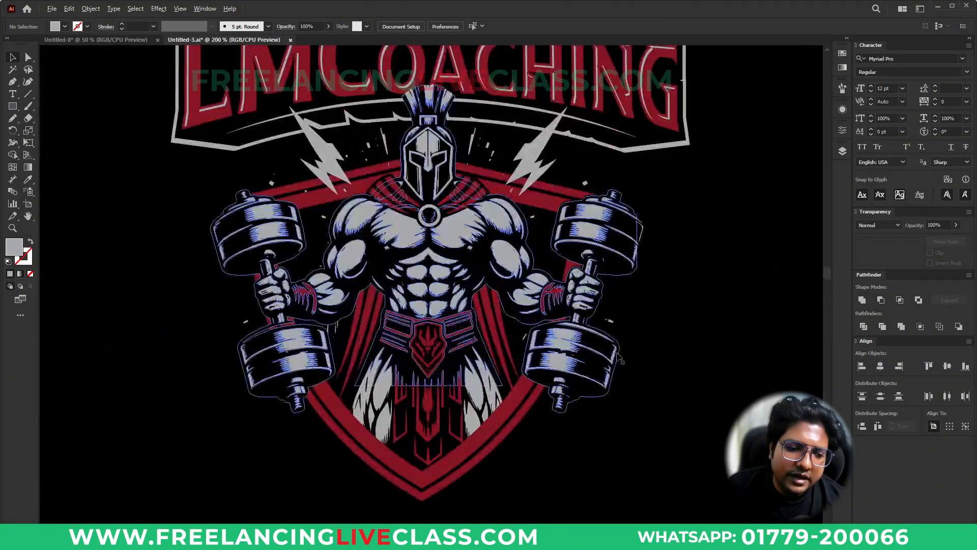
{"action": "scroll", "coordinate": [474, 295], "scroll_direction": "down", "scroll_amount": 4}
{"action": "left_click", "coordinate": [474, 294]}
{"action": "left_click", "coordinate": [571, 330]}
{"action": "scroll", "coordinate": [470, 318], "scroll_direction": "up", "scroll_amount": 2}
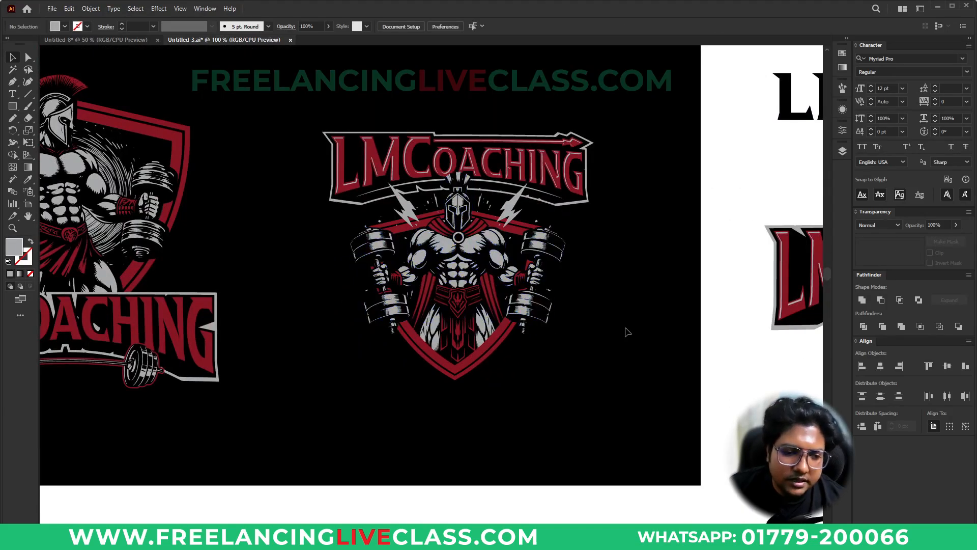
Step: Isolate the front-facing spartan group in the shield logo and delete the overlay with his helmeted head and left-hand dumbbell
{"action": "left_click", "coordinate": [471, 277]}
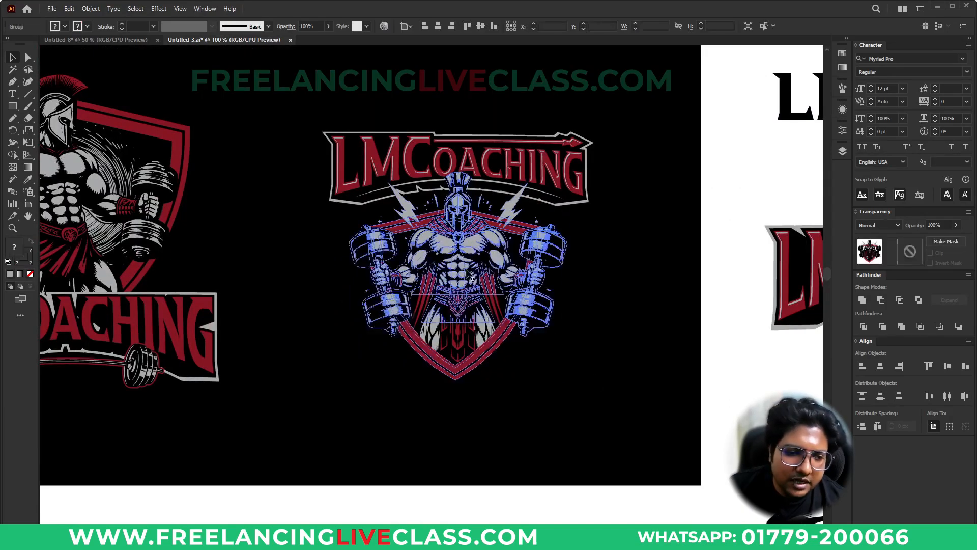
{"action": "left_click", "coordinate": [609, 337]}
{"action": "double_click", "coordinate": [456, 282]}
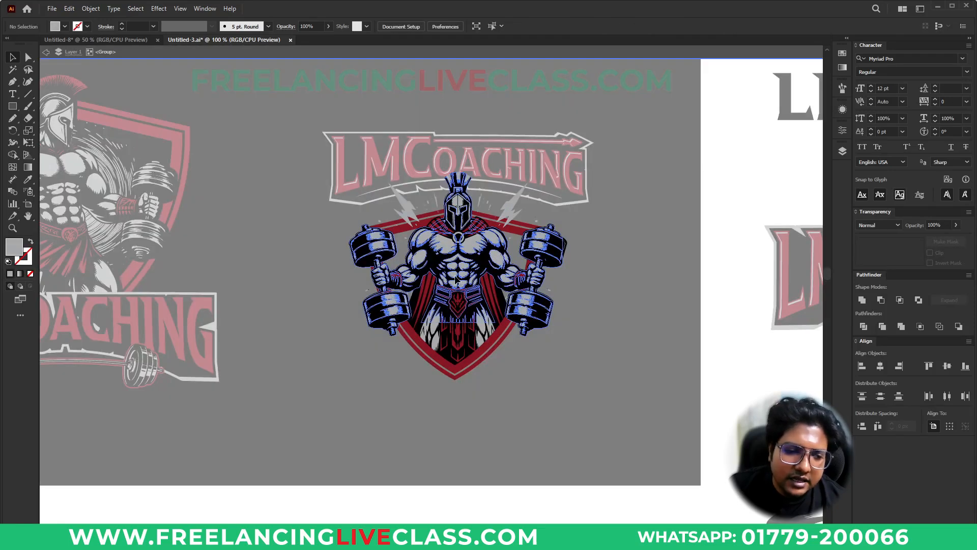
{"action": "left_click", "coordinate": [456, 281]}
{"action": "key", "text": "Delete"}
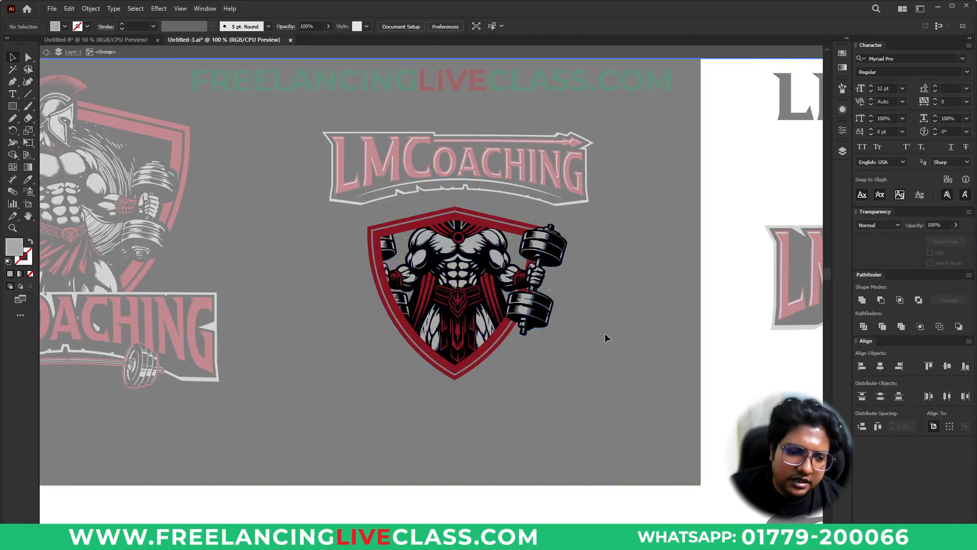
Step: Inspect the nested clip group that holds the full spartan figure masked by the shield
{"action": "key", "text": "ctrl+equal"}
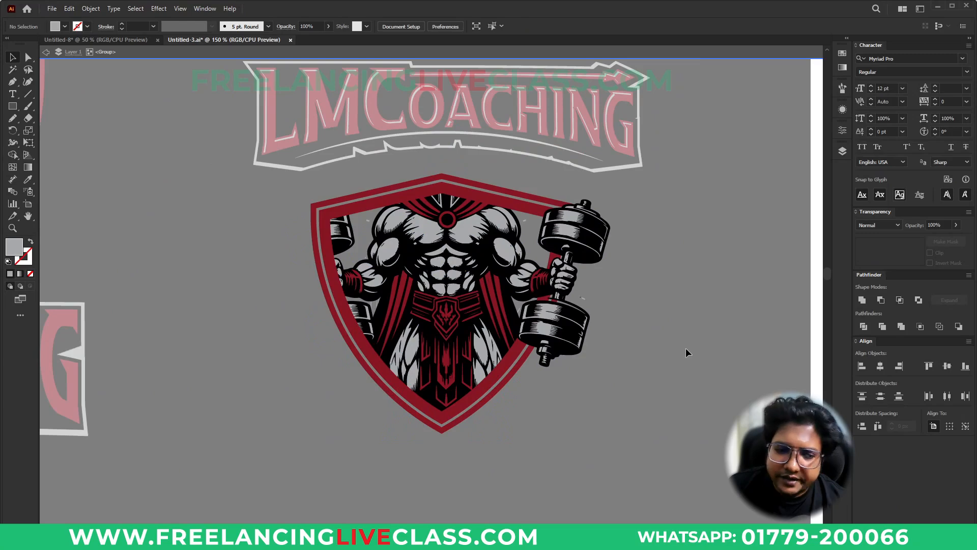
{"action": "left_click", "coordinate": [521, 274]}
{"action": "left_click", "coordinate": [652, 327]}
{"action": "left_click", "coordinate": [489, 245]}
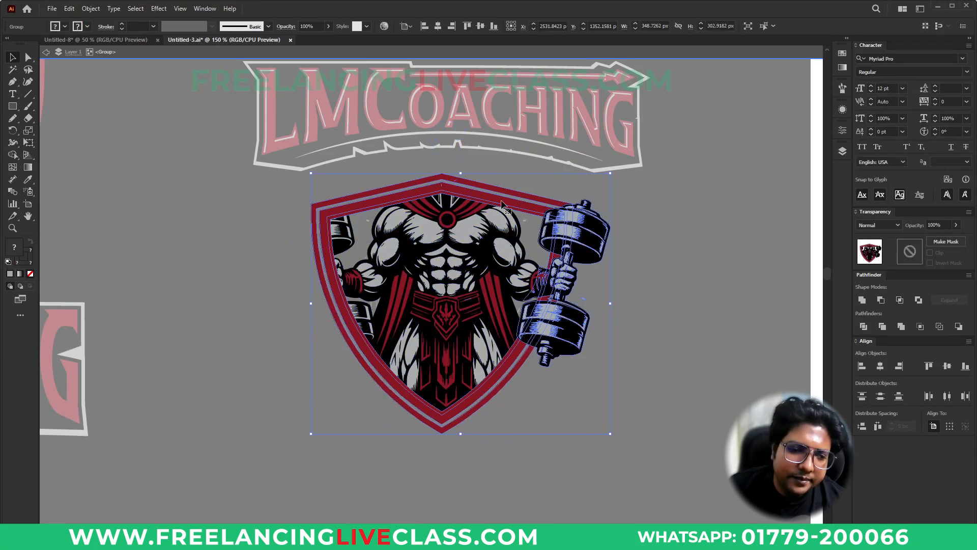
{"action": "double_click", "coordinate": [483, 231]}
{"action": "left_click", "coordinate": [484, 232]}
{"action": "double_click", "coordinate": [483, 232]}
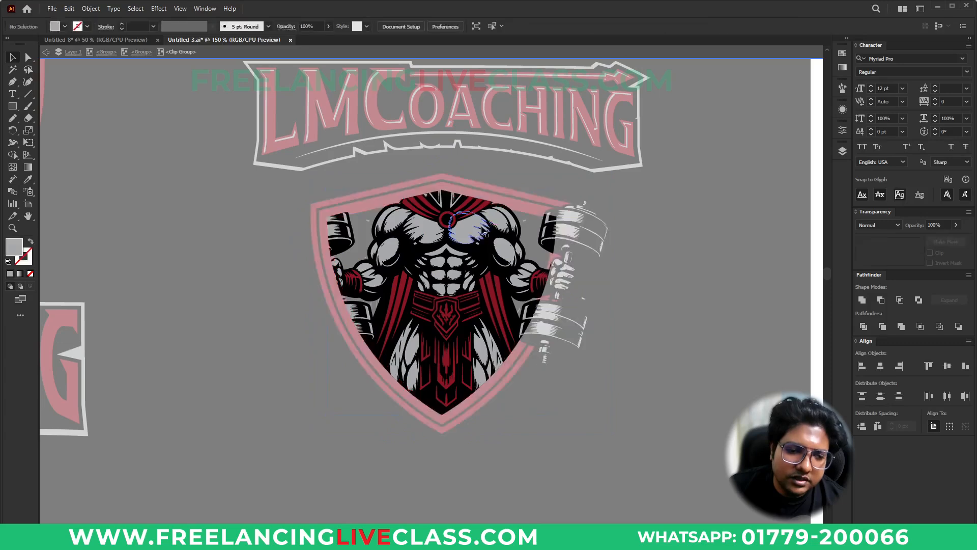
{"action": "left_click", "coordinate": [483, 230]}
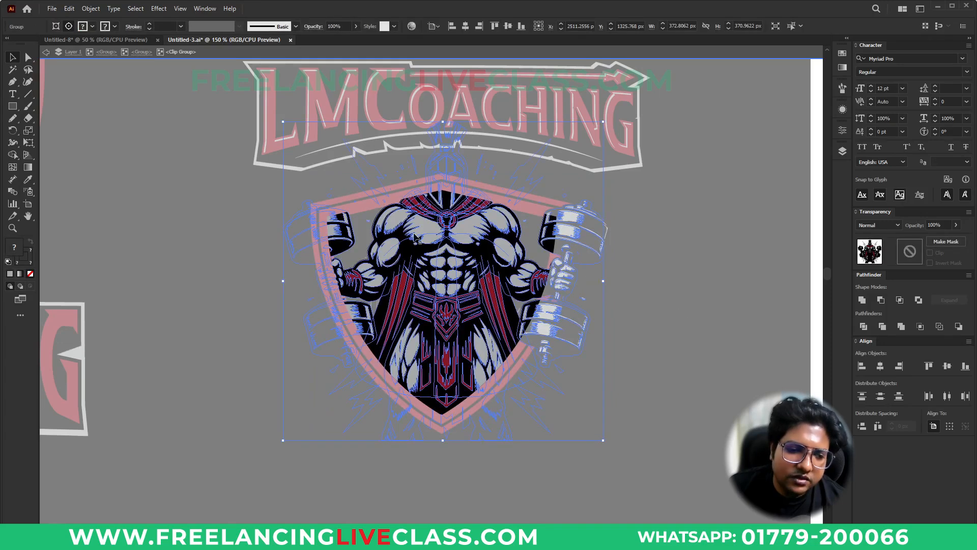
{"action": "left_click", "coordinate": [661, 316]}
{"action": "double_click", "coordinate": [661, 316]}
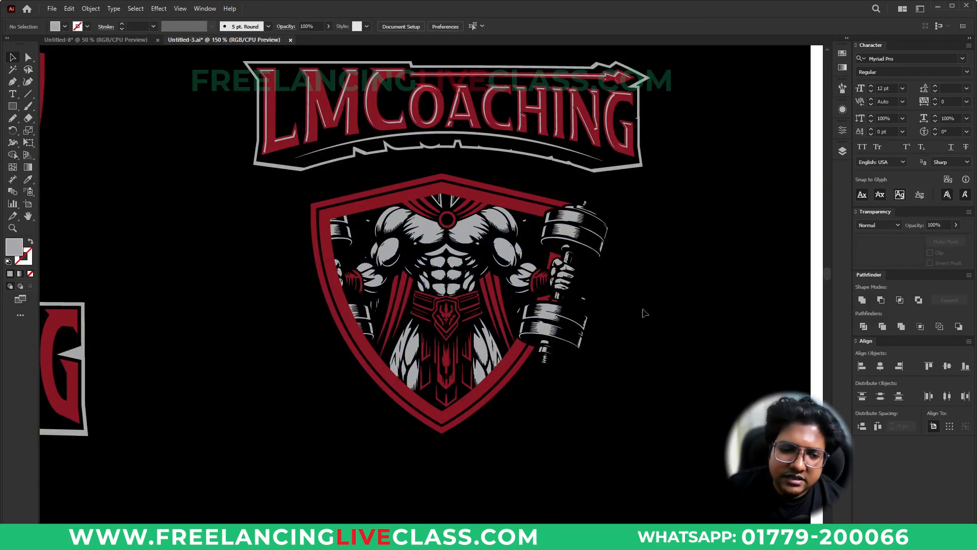
Step: Isolate the remaining dumbbell and fist overlapping the shield's right edge, delete it, and leave isolation
{"action": "left_click", "coordinate": [567, 288]}
{"action": "double_click", "coordinate": [567, 289]}
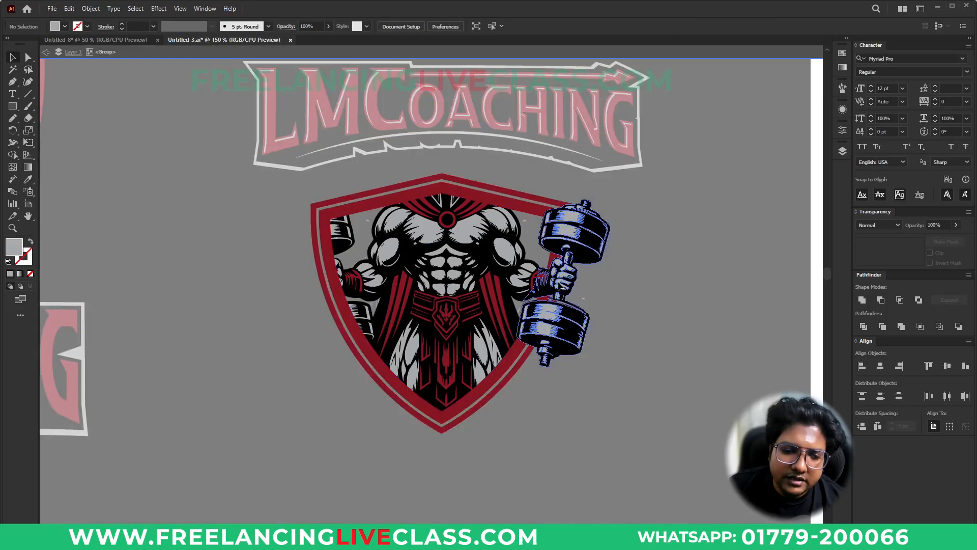
{"action": "double_click", "coordinate": [574, 330]}
{"action": "left_click", "coordinate": [574, 330]}
{"action": "left_click_drag", "start_coordinate": [574, 331], "coordinate": [654, 346]}
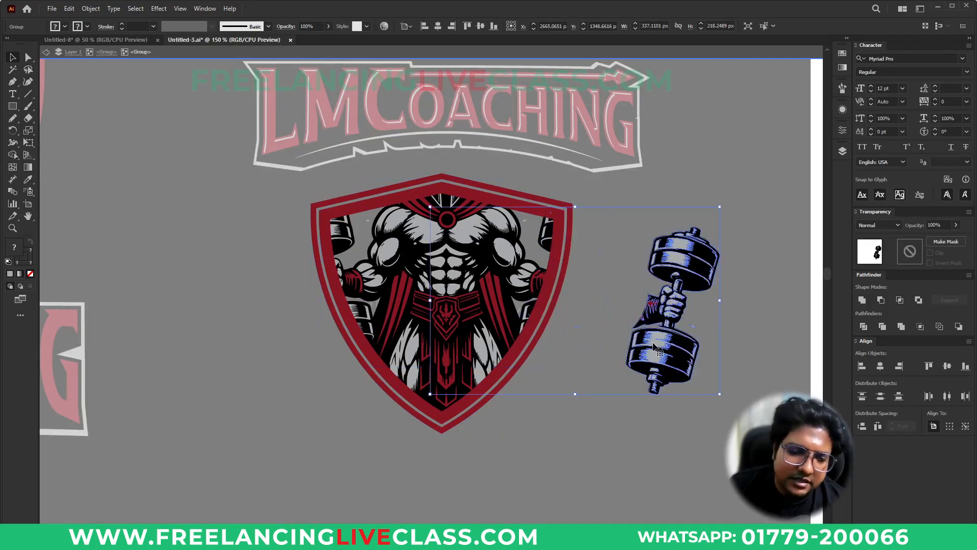
{"action": "key", "text": "Delete"}
{"action": "double_click", "coordinate": [652, 341]}
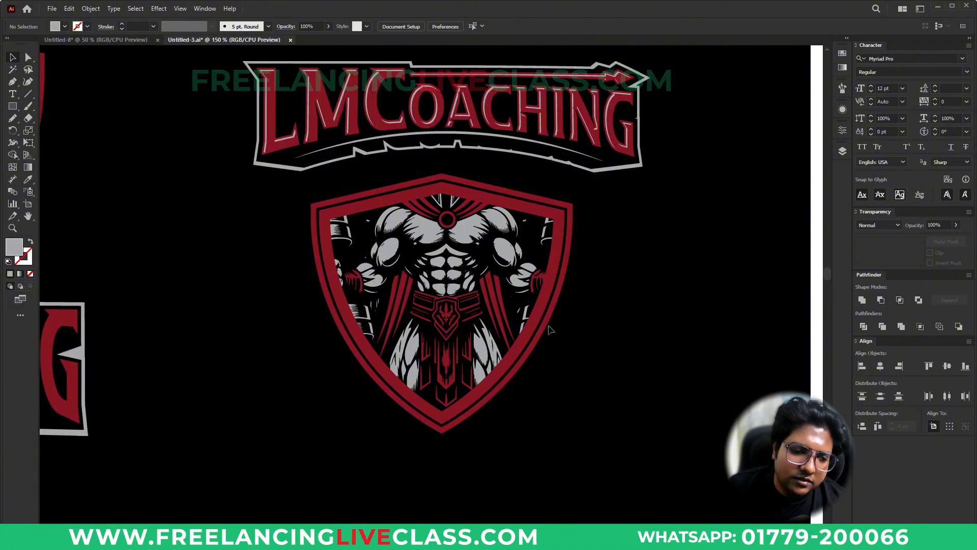
Step: Copy the full spartan figure from the shield's clip group and paste it in front of the logo, outside the mask
{"action": "double_click", "coordinate": [452, 290]}
{"action": "double_click", "coordinate": [452, 292]}
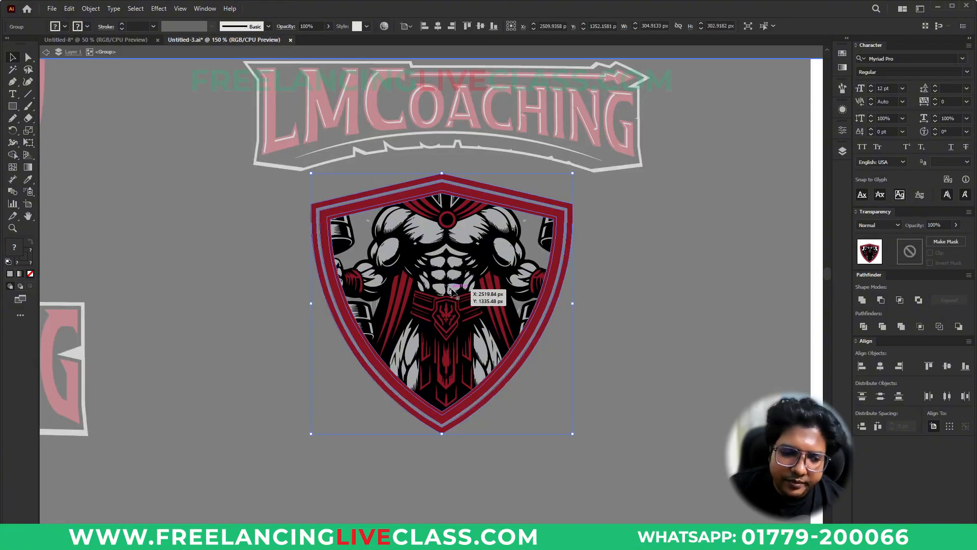
{"action": "double_click", "coordinate": [451, 292]}
{"action": "left_click", "coordinate": [451, 292]}
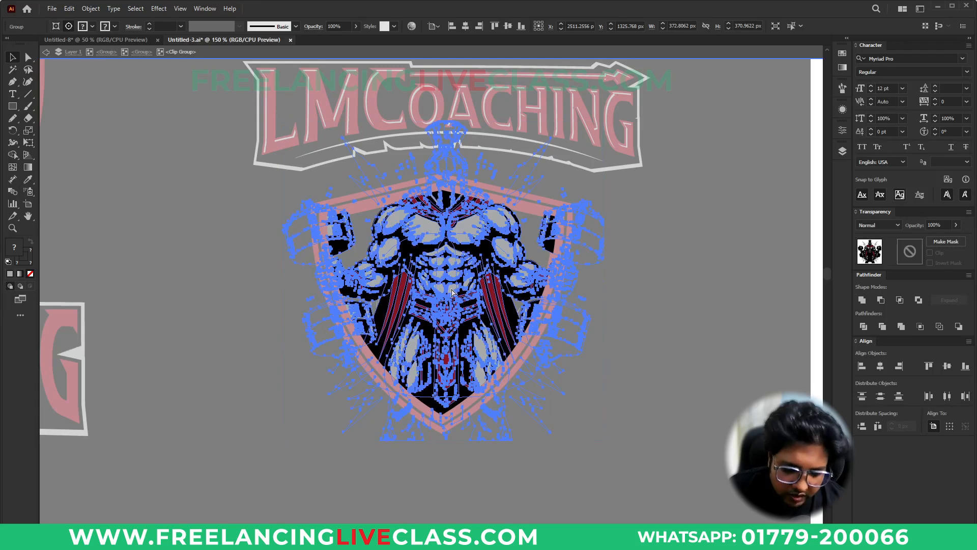
{"action": "double_click", "coordinate": [652, 331]}
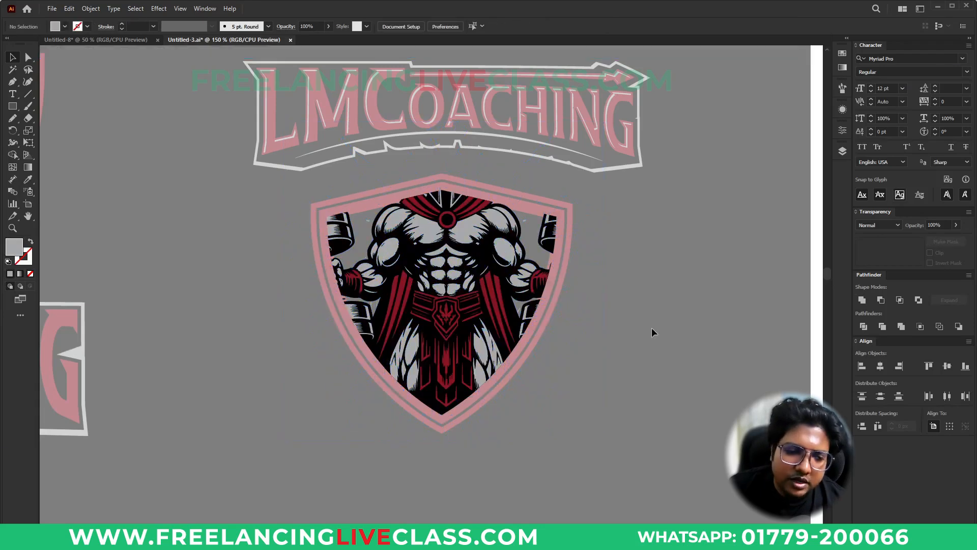
{"action": "key", "text": "ctrl+f"}
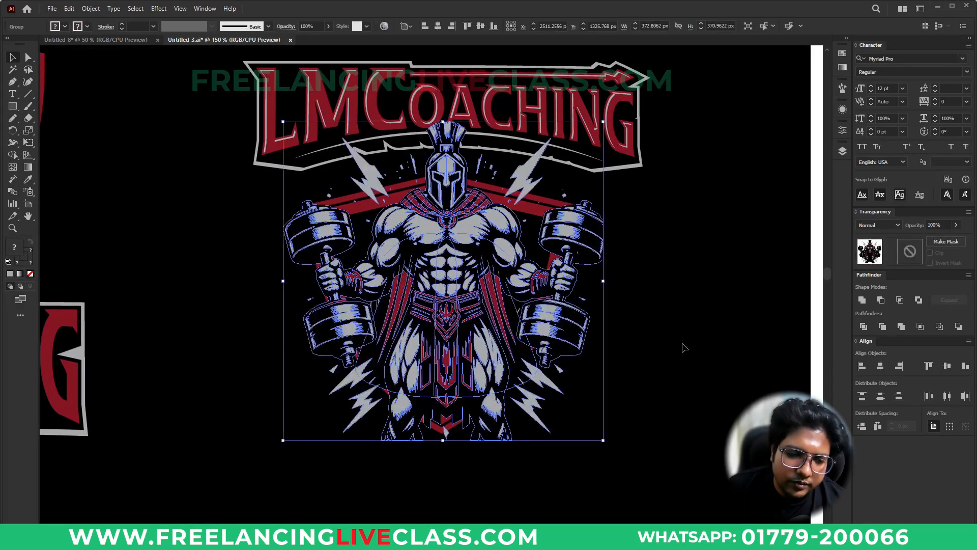
{"action": "left_click", "coordinate": [684, 348]}
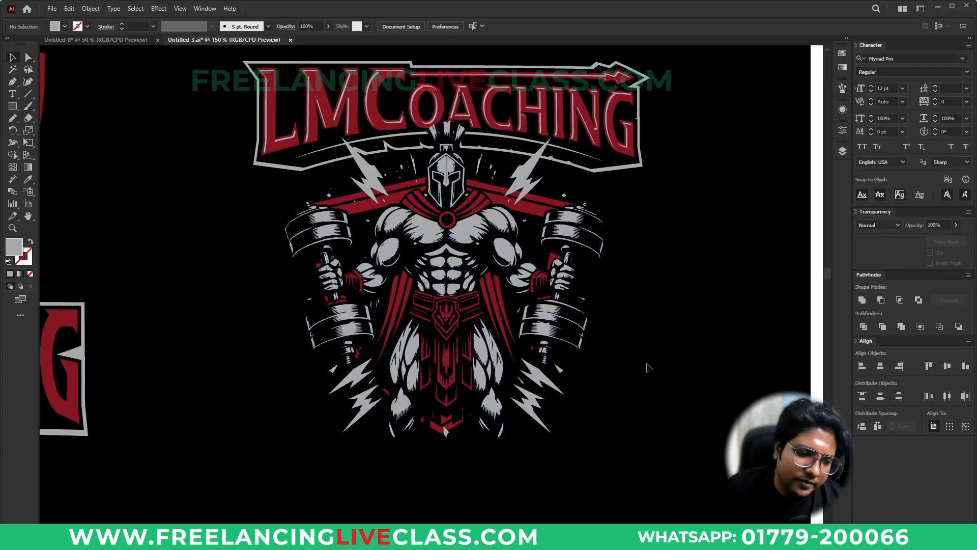
Step: Isolate the pasted spartan figure and erase part of the area below its belt with the Eraser tool
{"action": "left_click", "coordinate": [456, 338]}
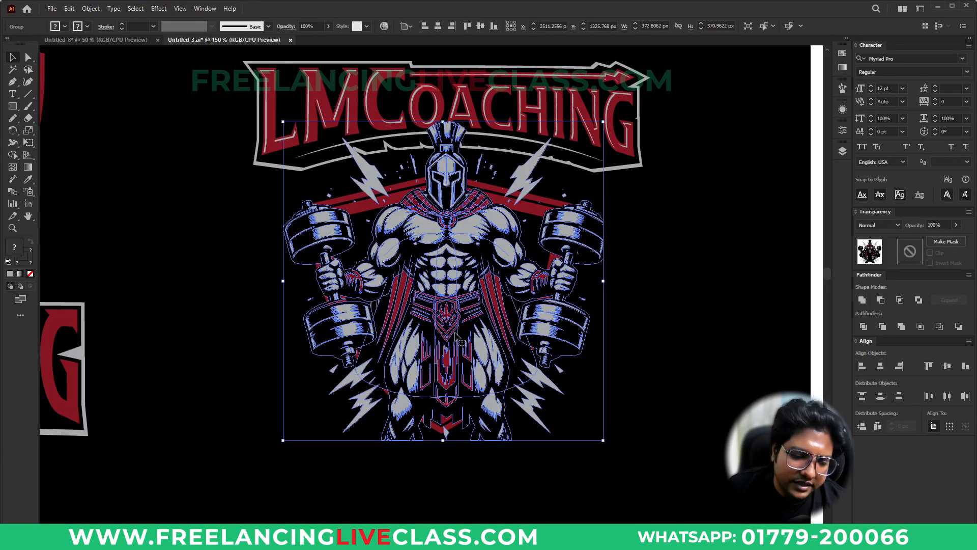
{"action": "double_click", "coordinate": [456, 338]}
{"action": "left_click", "coordinate": [455, 338]}
{"action": "scroll", "coordinate": [445, 397], "scroll_direction": "up", "scroll_amount": 1}
{"action": "key", "text": "shift+e"}
{"action": "mouse_move", "coordinate": [362, 321]}
{"action": "left_mouse_down"}
{"action": "mouse_move", "coordinate": [529, 478]}
{"action": "mouse_move", "coordinate": [508, 424]}
{"action": "left_mouse_up"}
{"action": "key", "text": "v"}
{"action": "left_click", "coordinate": [462, 367]}
{"action": "left_click", "coordinate": [608, 439]}
Step: Erase the legs and lightning bolts below the dumbbells across all paths of the isolated figure, and leave isolation
{"action": "key", "text": "ctrl+a"}
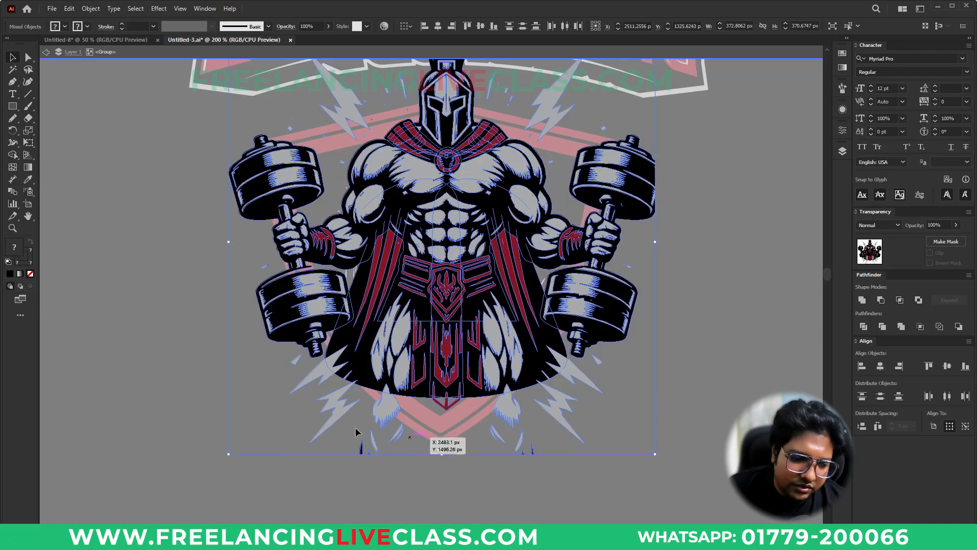
{"action": "key", "text": "shift+e"}
{"action": "mouse_move", "coordinate": [330, 335]}
{"action": "left_mouse_down"}
{"action": "mouse_move", "coordinate": [360, 364]}
{"action": "mouse_move", "coordinate": [566, 465]}
{"action": "left_mouse_up"}
{"action": "left_click_drag", "start_coordinate": [530, 367], "coordinate": [664, 466]}
{"action": "left_click_drag", "start_coordinate": [274, 379], "coordinate": [415, 496]}
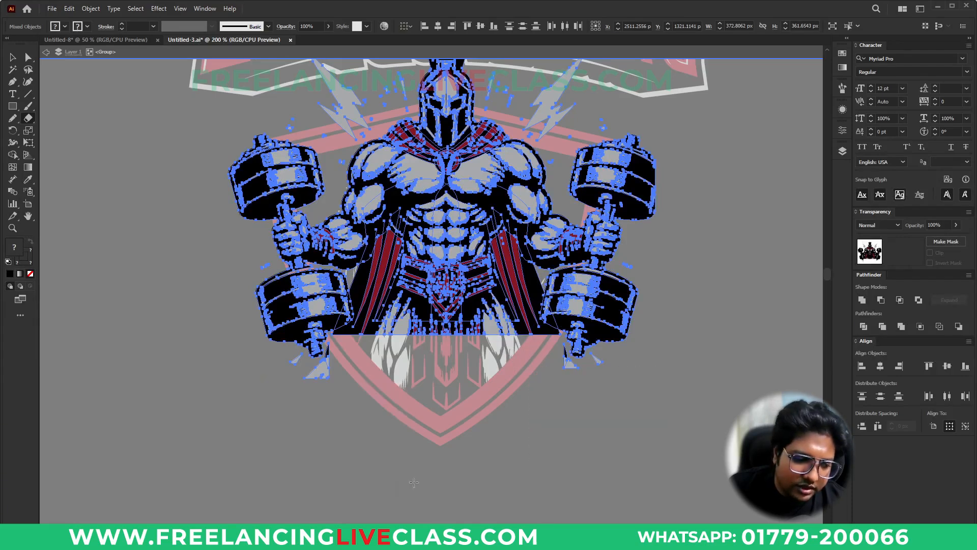
{"action": "key", "text": "v"}
{"action": "left_click", "coordinate": [549, 460]}
{"action": "double_click", "coordinate": [549, 461]}
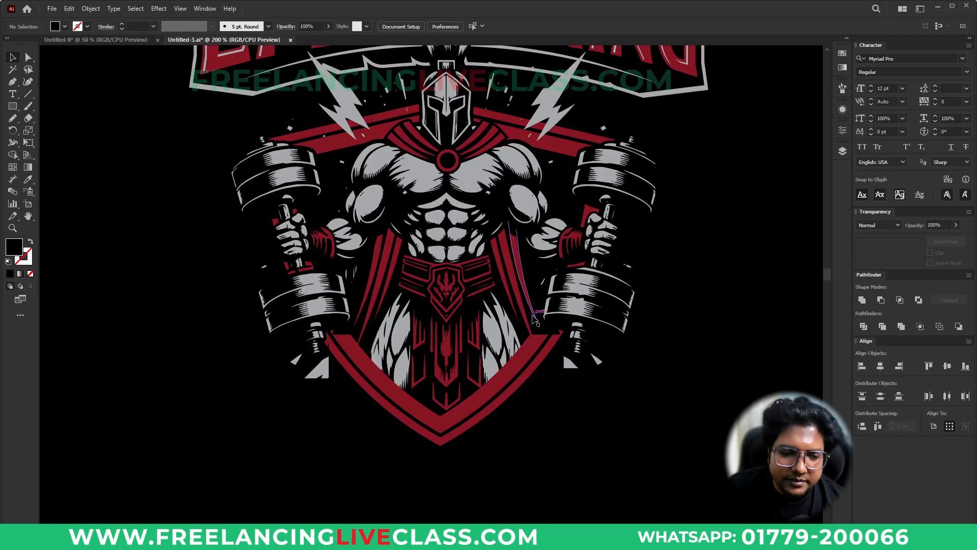
Step: Isolate the pasted figure again and erase the cape edge that overlaps the shield's right border
{"action": "double_click", "coordinate": [547, 337]}
{"action": "scroll", "coordinate": [550, 340], "scroll_direction": "up", "scroll_amount": 3}
{"action": "key", "text": "shift+e"}
{"action": "mouse_move", "coordinate": [530, 204]}
{"action": "left_mouse_down"}
{"action": "mouse_move", "coordinate": [575, 280]}
{"action": "mouse_move", "coordinate": [536, 390]}
{"action": "left_mouse_up"}
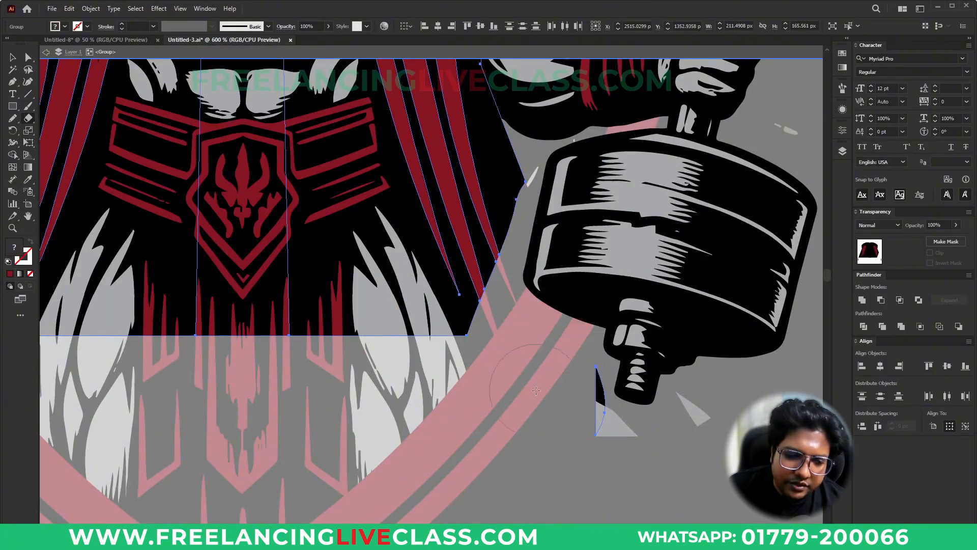
{"action": "scroll", "coordinate": [578, 375], "scroll_direction": "down", "scroll_amount": 2}
Step: Delete the leftover grey lightning-bolt fragments beneath both dumbbells
{"action": "key", "text": "v"}
{"action": "left_click", "coordinate": [601, 400]}
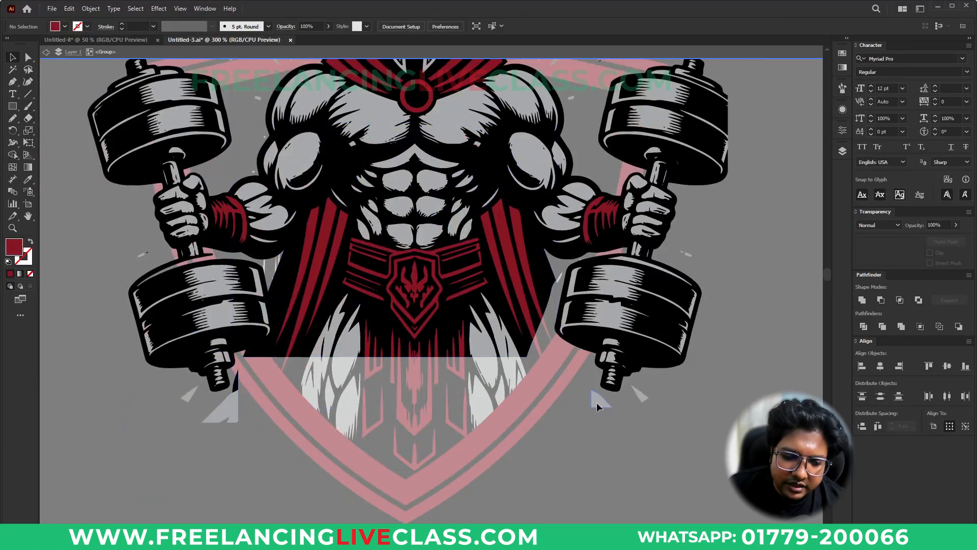
{"action": "left_click", "coordinate": [641, 397], "text": "shift"}
{"action": "left_click", "coordinate": [240, 391], "text": "shift"}
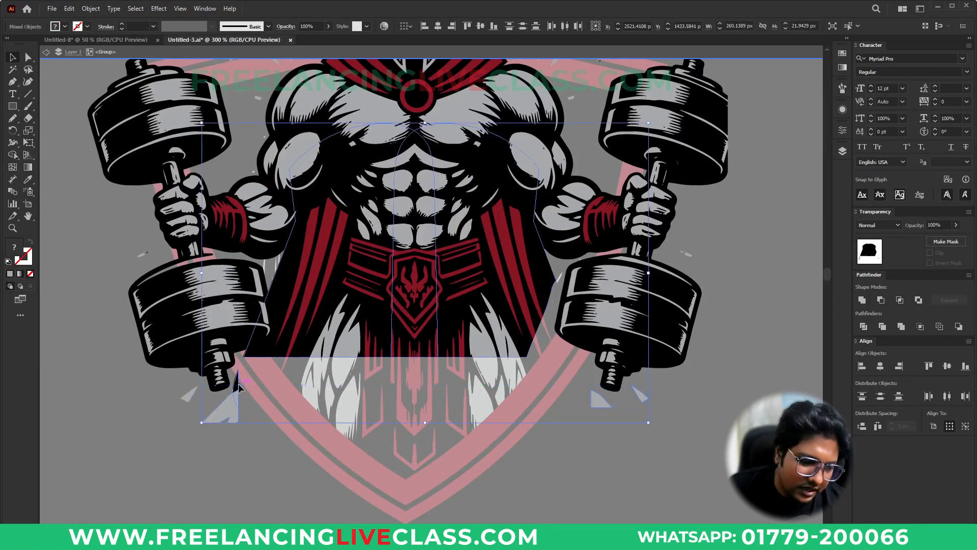
{"action": "left_click", "coordinate": [189, 403], "text": "shift"}
{"action": "left_click", "coordinate": [235, 390], "text": "shift"}
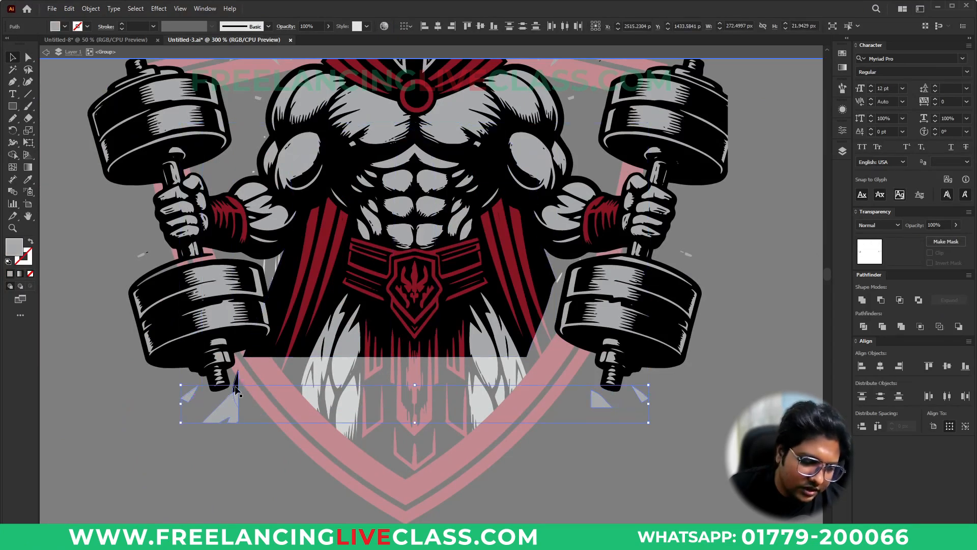
{"action": "key", "text": "Delete"}
Step: Erase the black fragment below the left dumbbell and the cape edge covering the shield's left border, and leave isolation
{"action": "left_click", "coordinate": [236, 391]}
{"action": "key", "text": "shift+e"}
{"action": "left_click_drag", "start_coordinate": [238, 383], "coordinate": [241, 425]}
{"action": "key", "text": "v"}
{"action": "key", "text": "shift+e"}
{"action": "left_click_drag", "start_coordinate": [233, 313], "coordinate": [270, 382]}
{"action": "key", "text": "v"}
{"action": "double_click", "coordinate": [625, 478]}
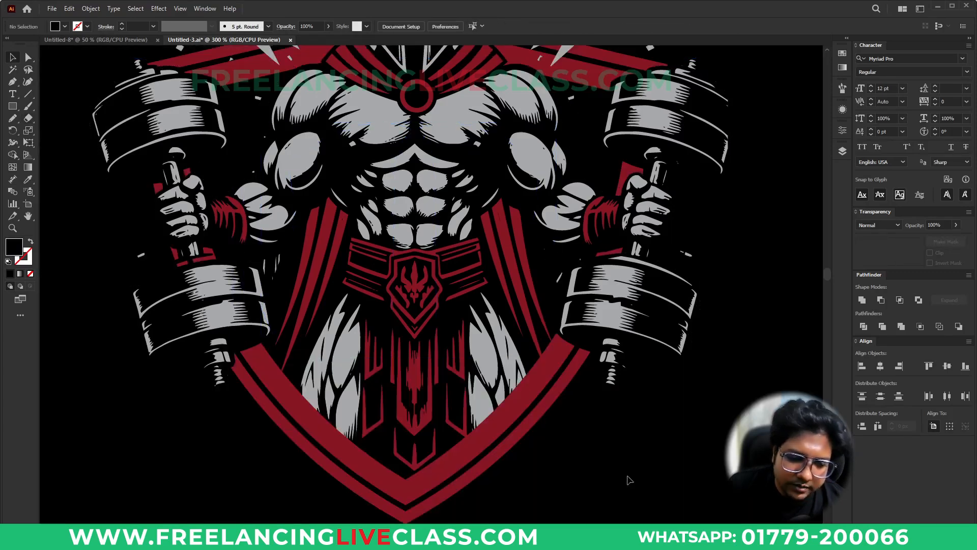
{"action": "scroll", "coordinate": [588, 465], "scroll_direction": "down", "scroll_amount": 2}
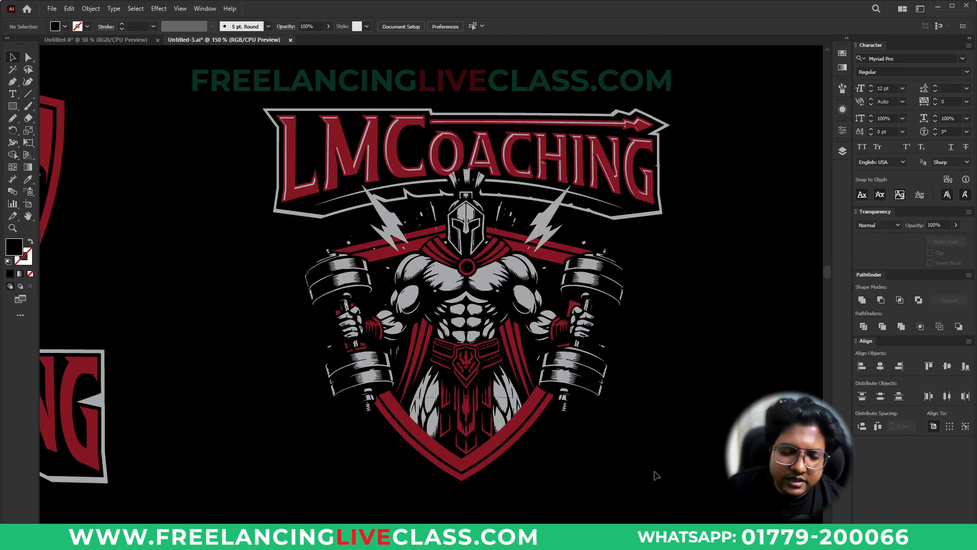